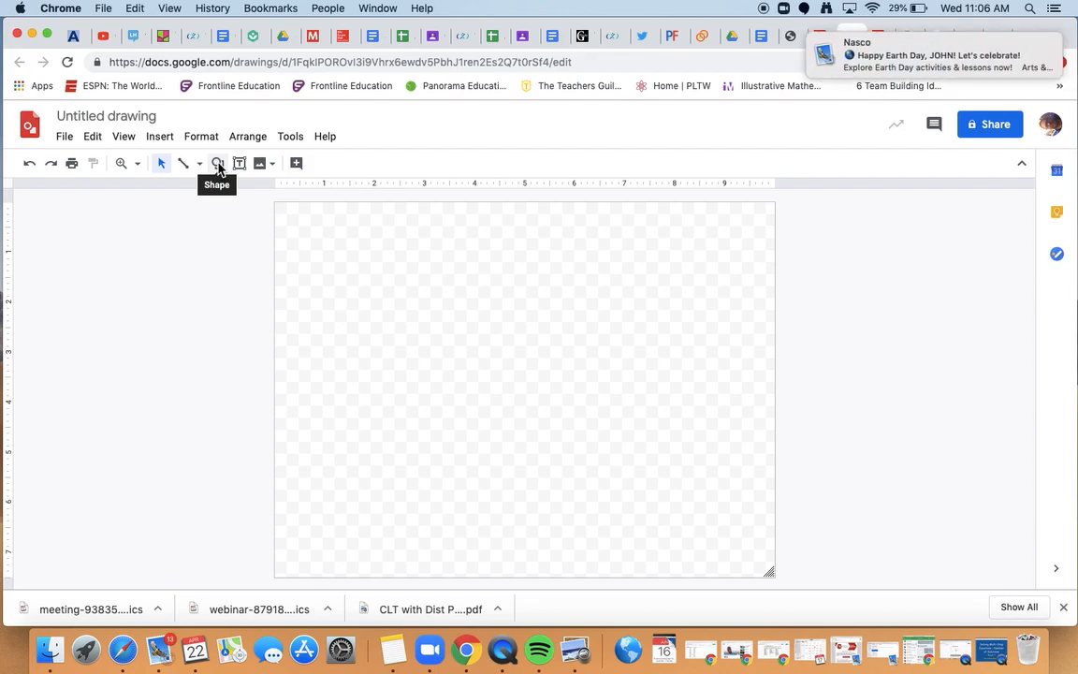
Draw an oval ellipse near the top-left corner of the canvas as the first flowchart shape.
click(219, 165)
mouse_move(257, 200)
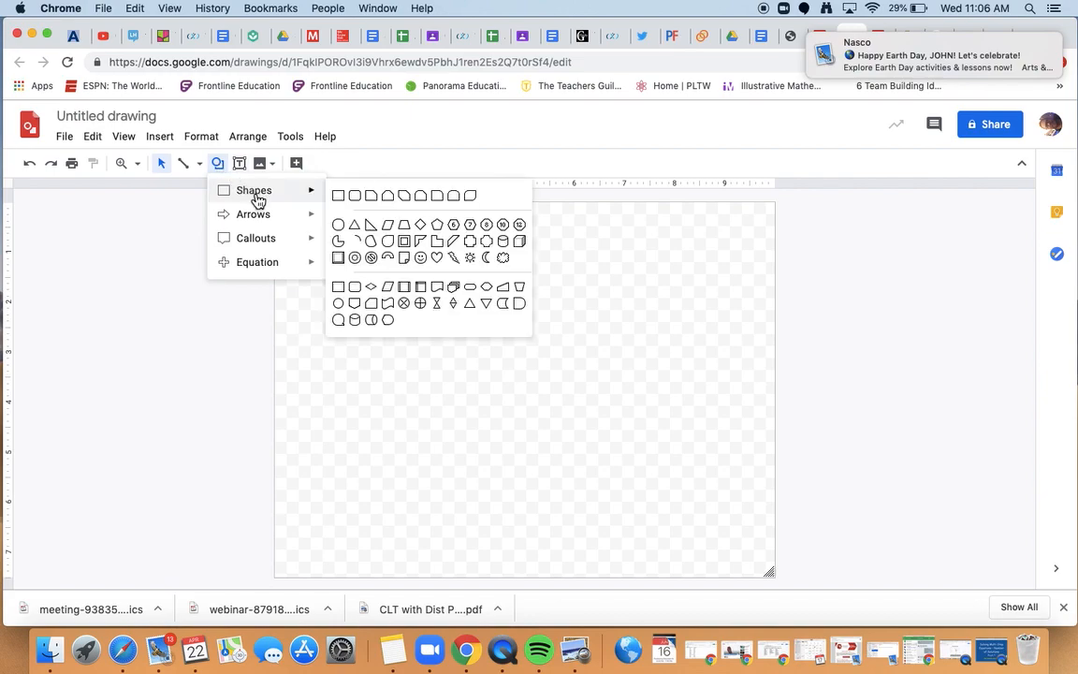
mouse_move(259, 221)
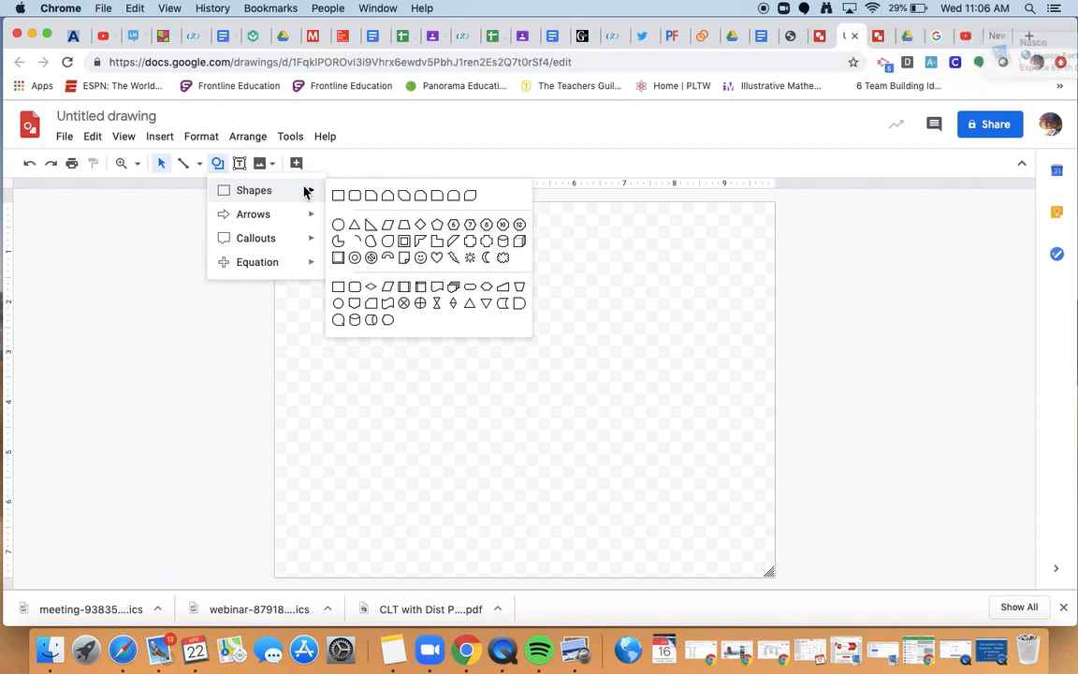
click(340, 226)
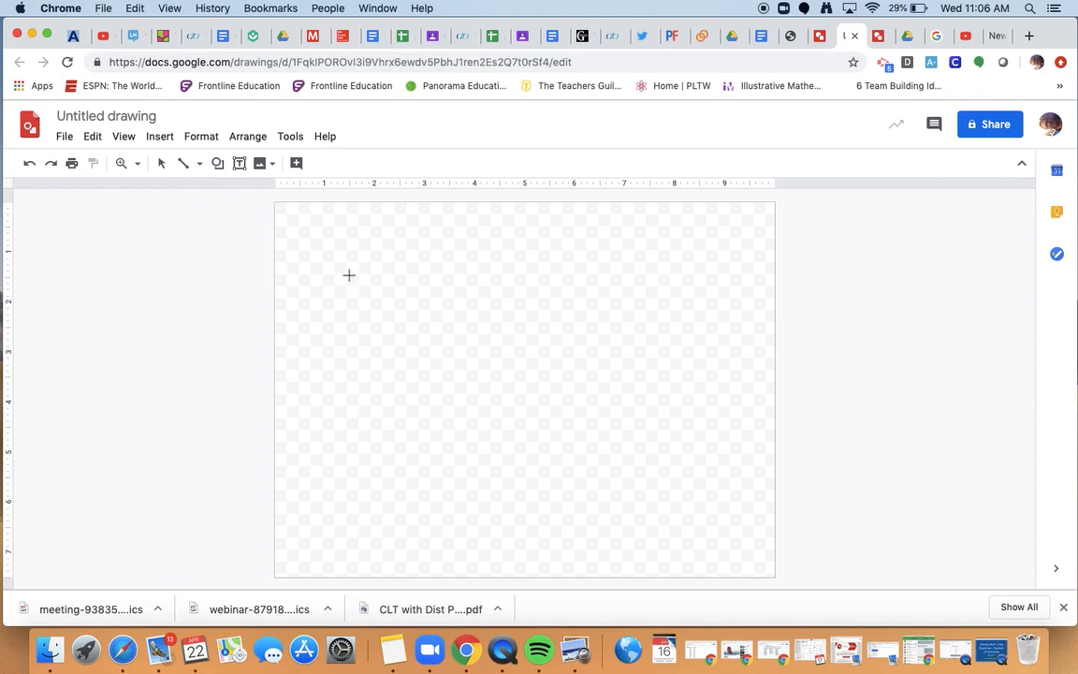
drag(349, 273, 443, 223)
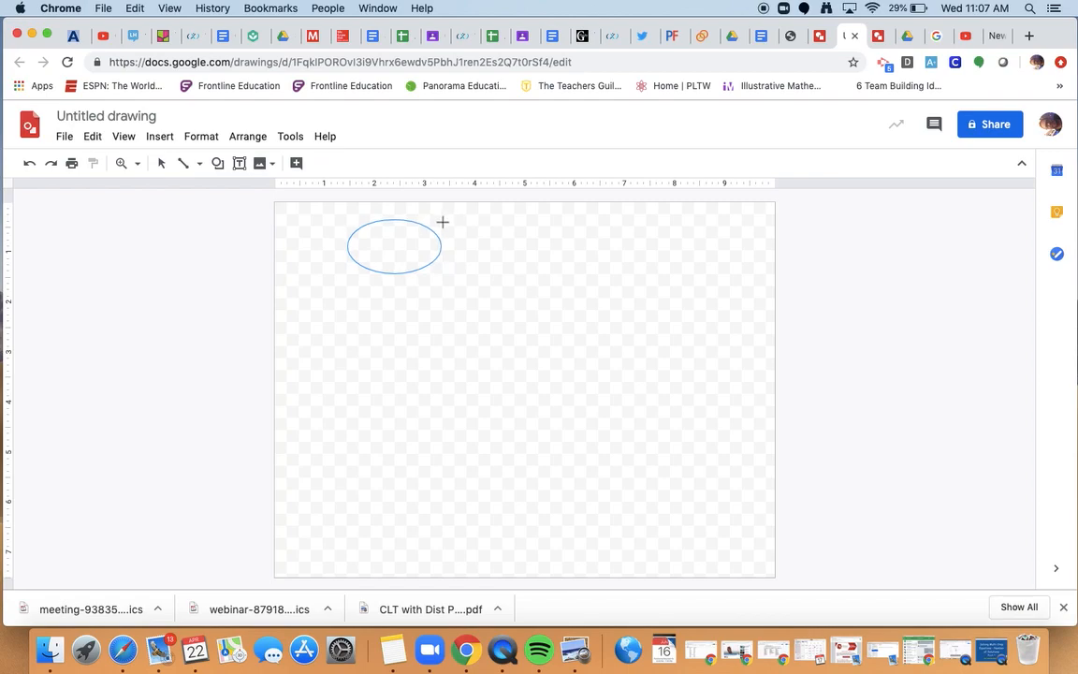
drag(443, 223, 444, 226)
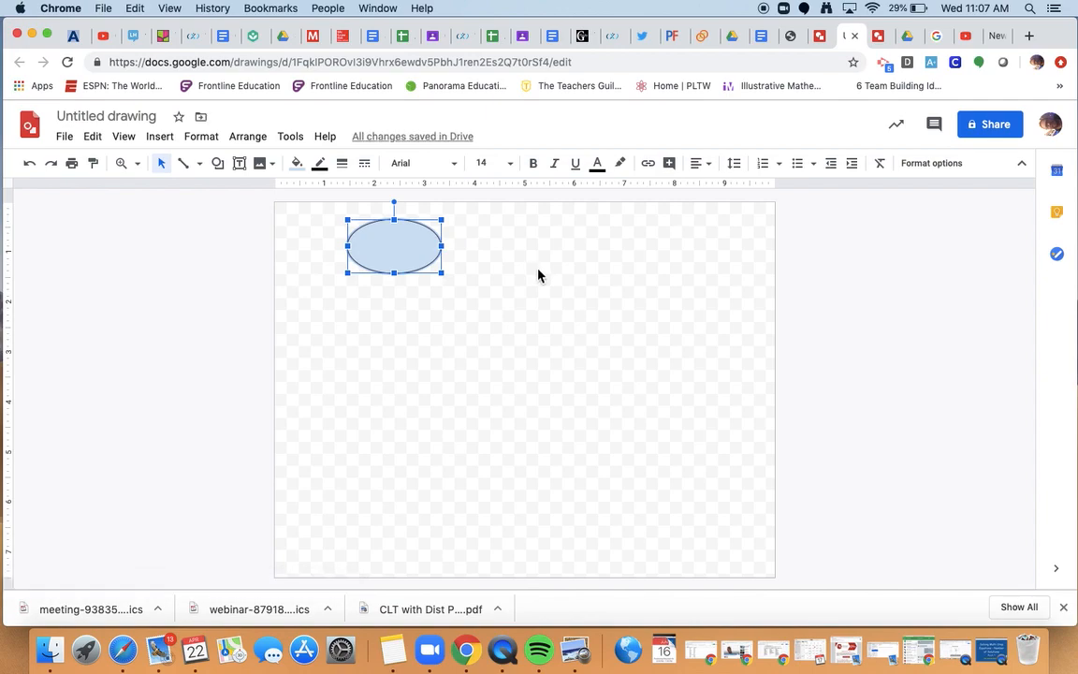
click(538, 274)
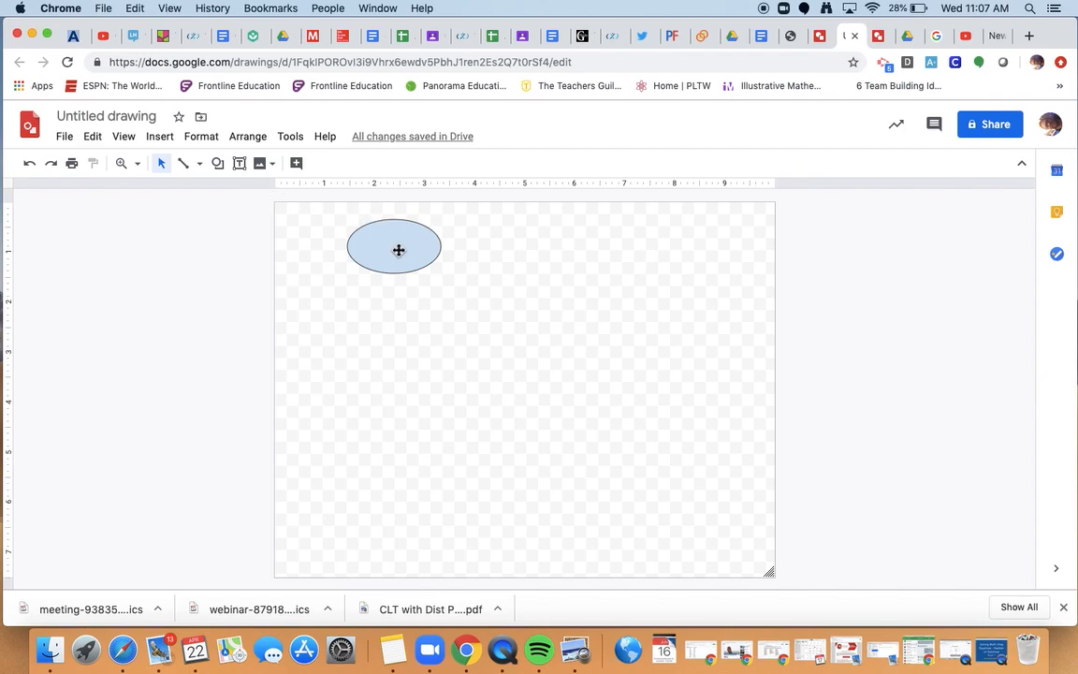
Try white and transparent fills on the oval, then settle on a solid red fill.
click(399, 250)
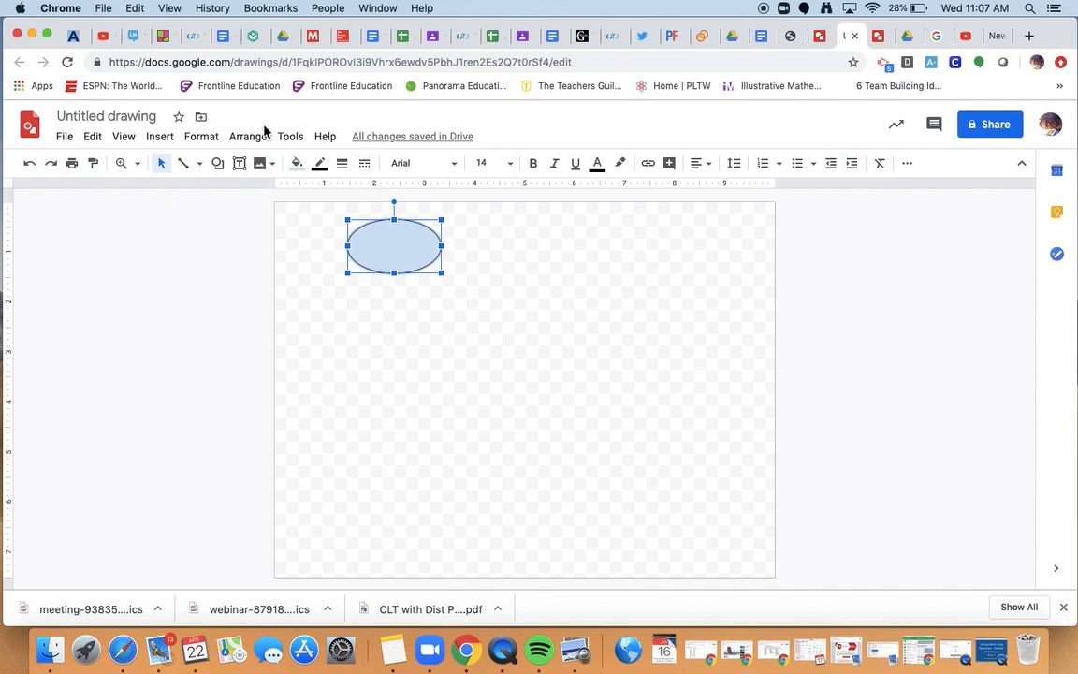
click(297, 165)
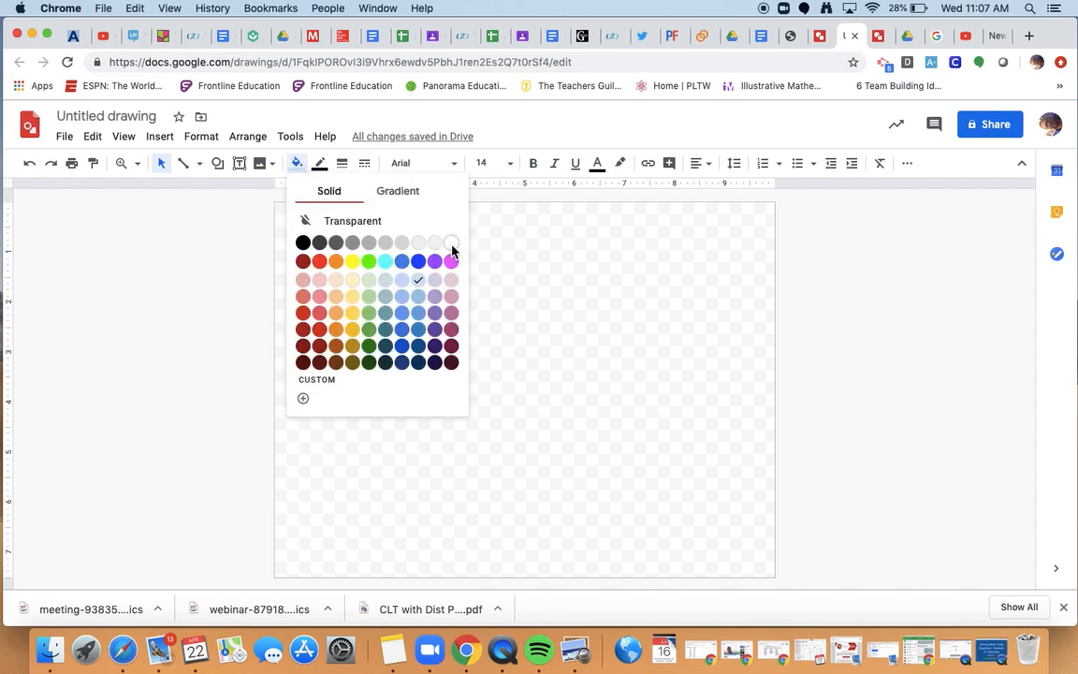
click(452, 244)
click(298, 165)
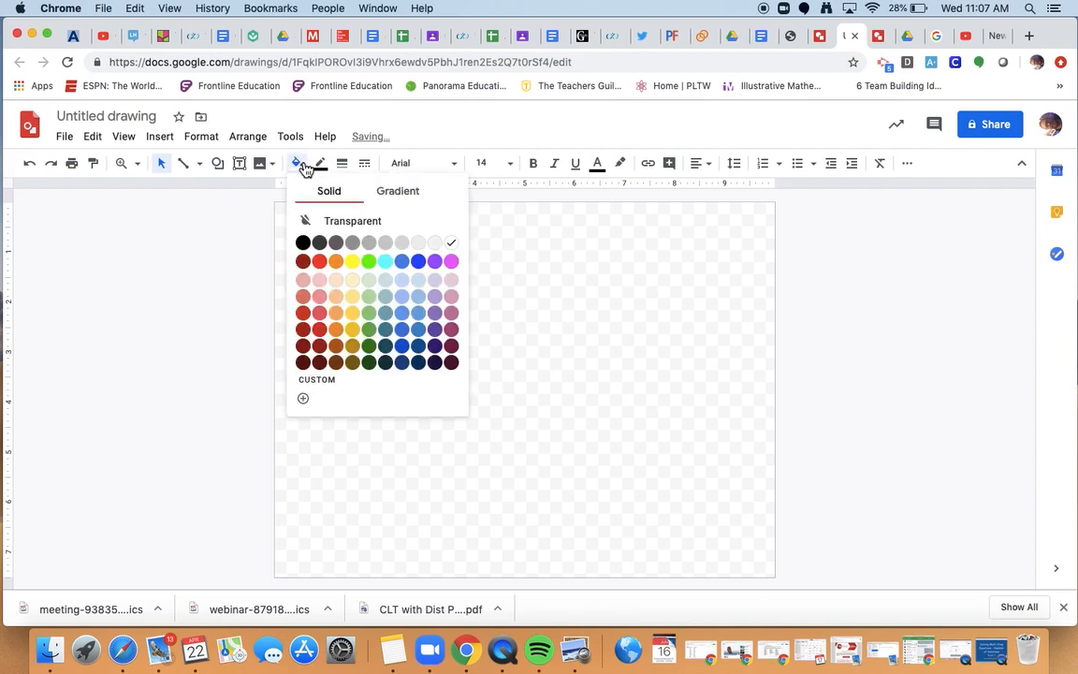
click(325, 226)
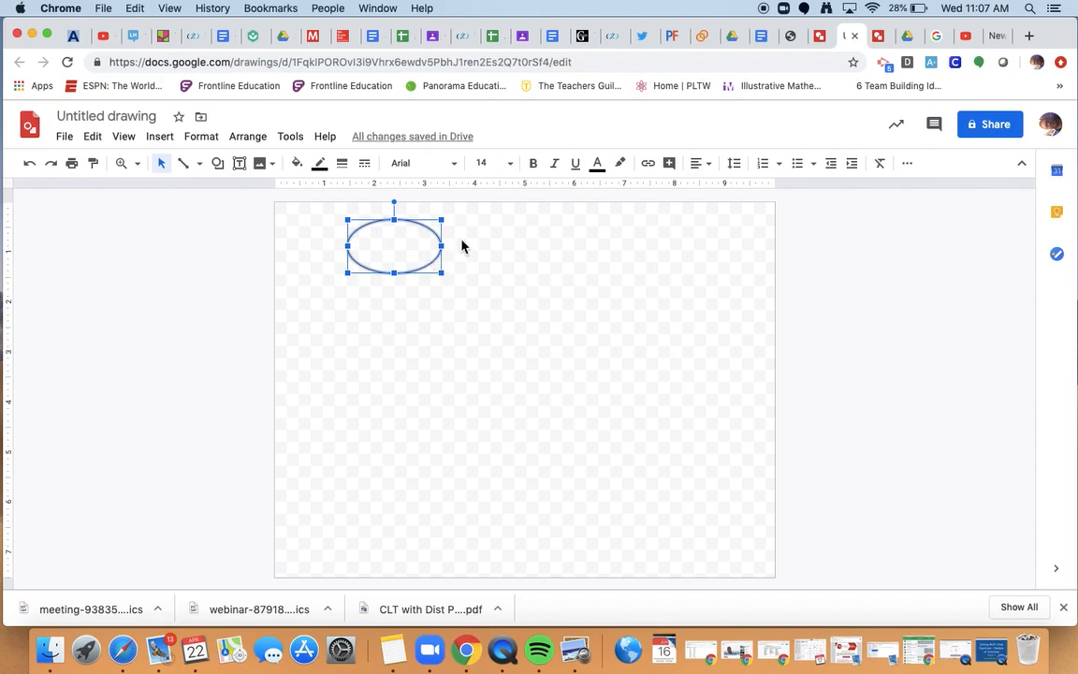
click(296, 164)
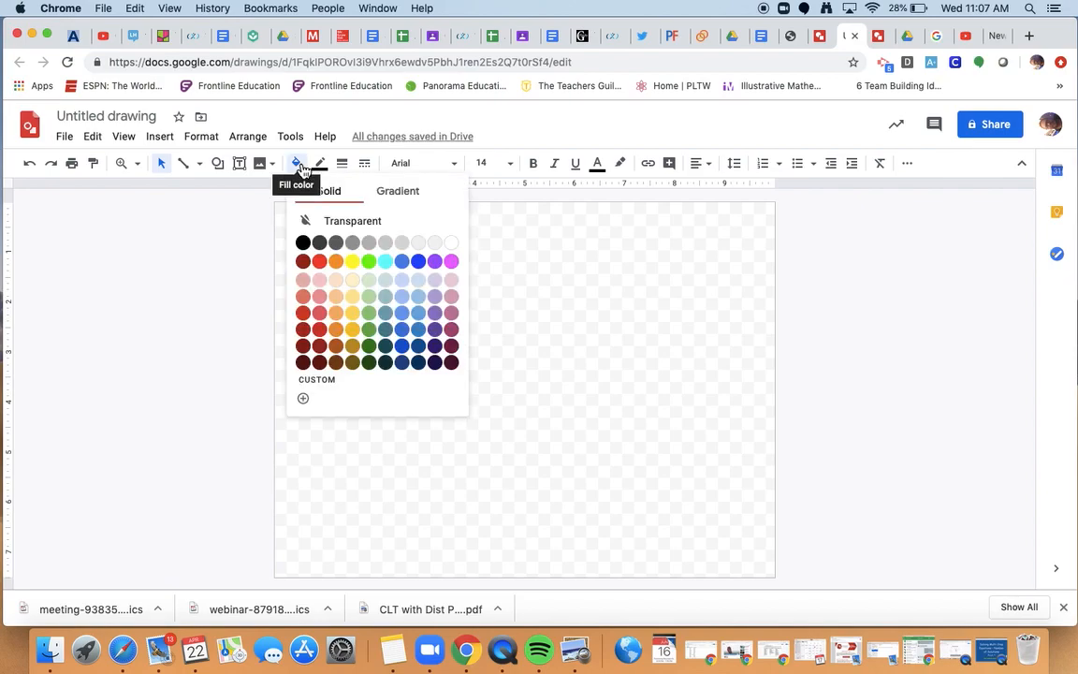
click(320, 264)
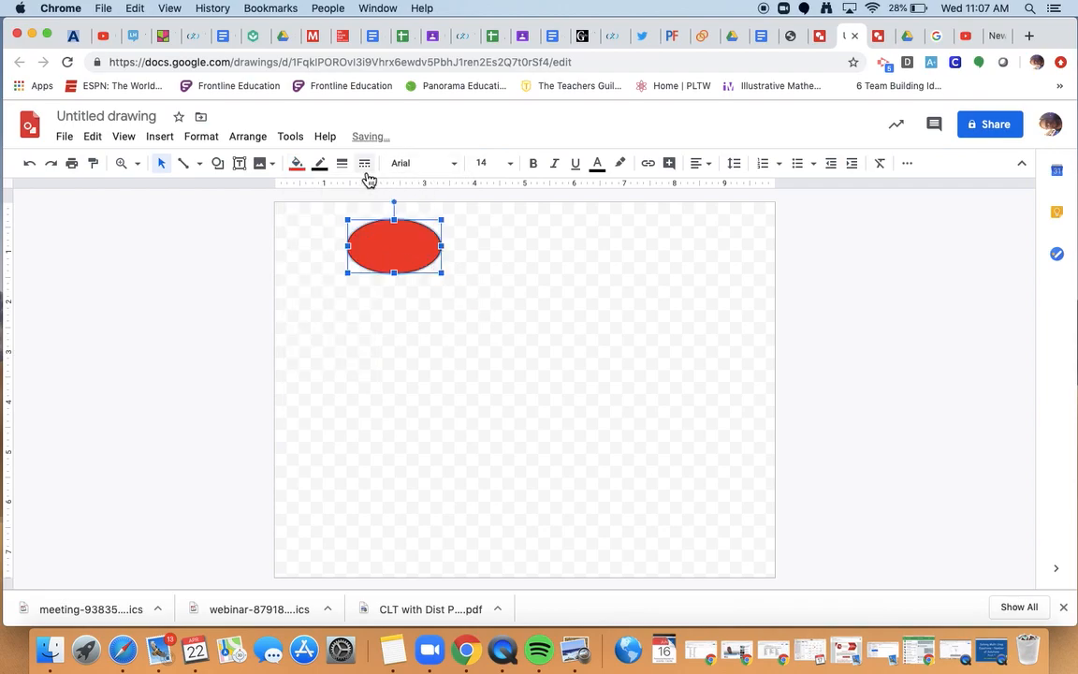
click(243, 168)
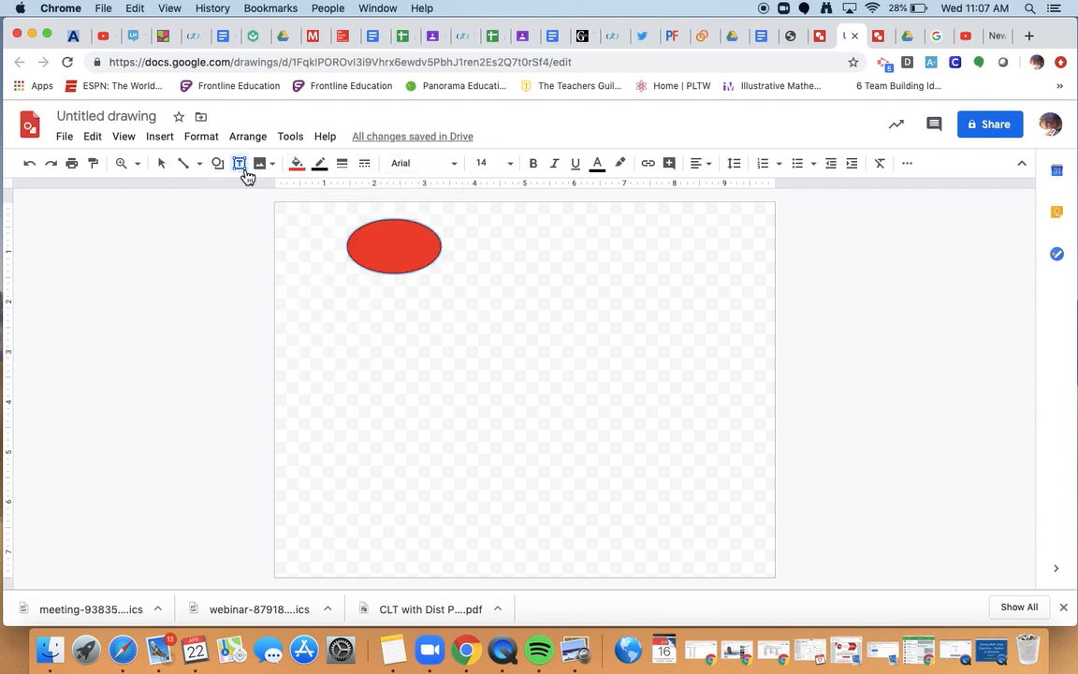
Add a narrowed START text box with text centred horizontally and vertically.
click(574, 257)
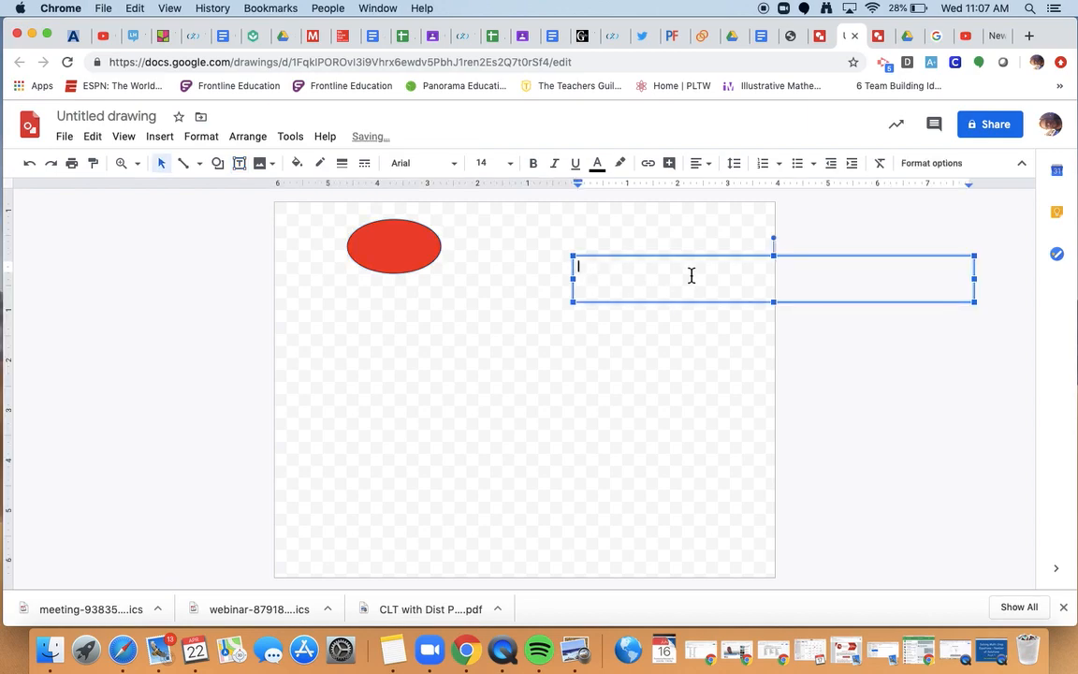
text(START)
click(709, 173)
click(723, 188)
click(714, 174)
click(722, 208)
drag(573, 278, 854, 297)
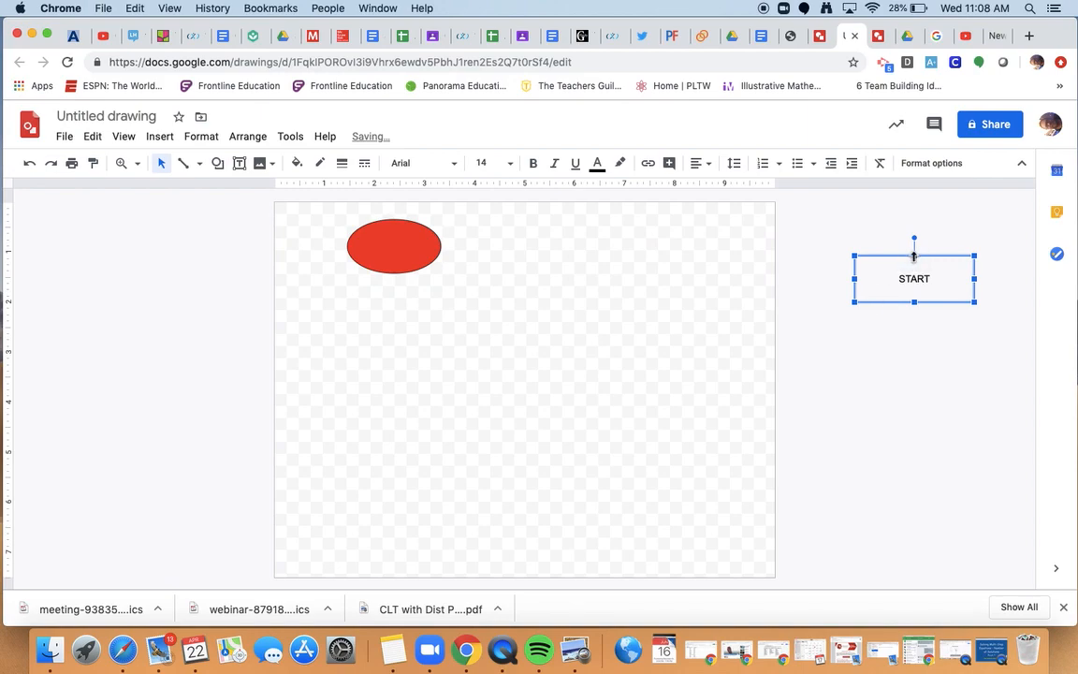
Move the START label and the red oval together toward the top centre.
drag(387, 216, 387, 225)
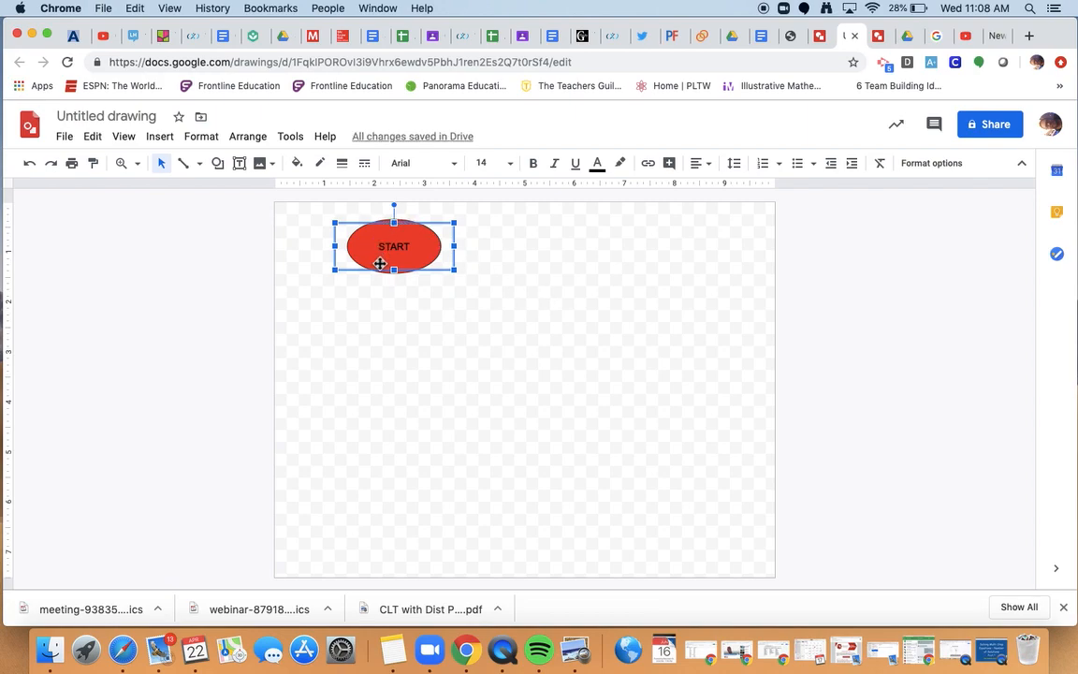
drag(435, 224, 560, 225)
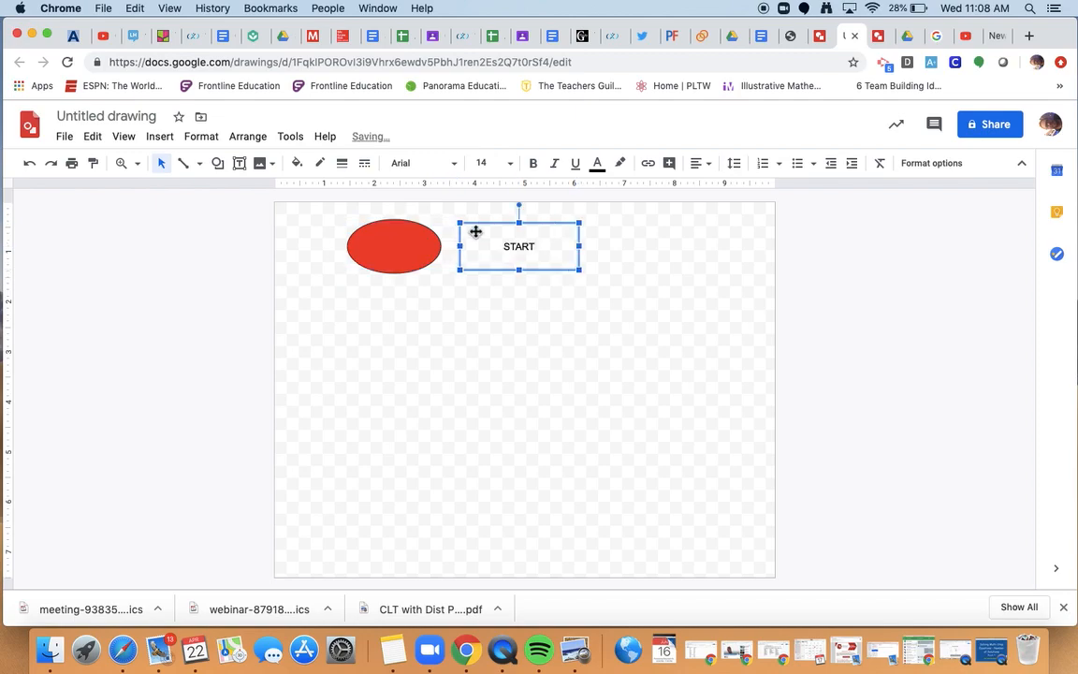
click(379, 243)
drag(378, 243, 511, 246)
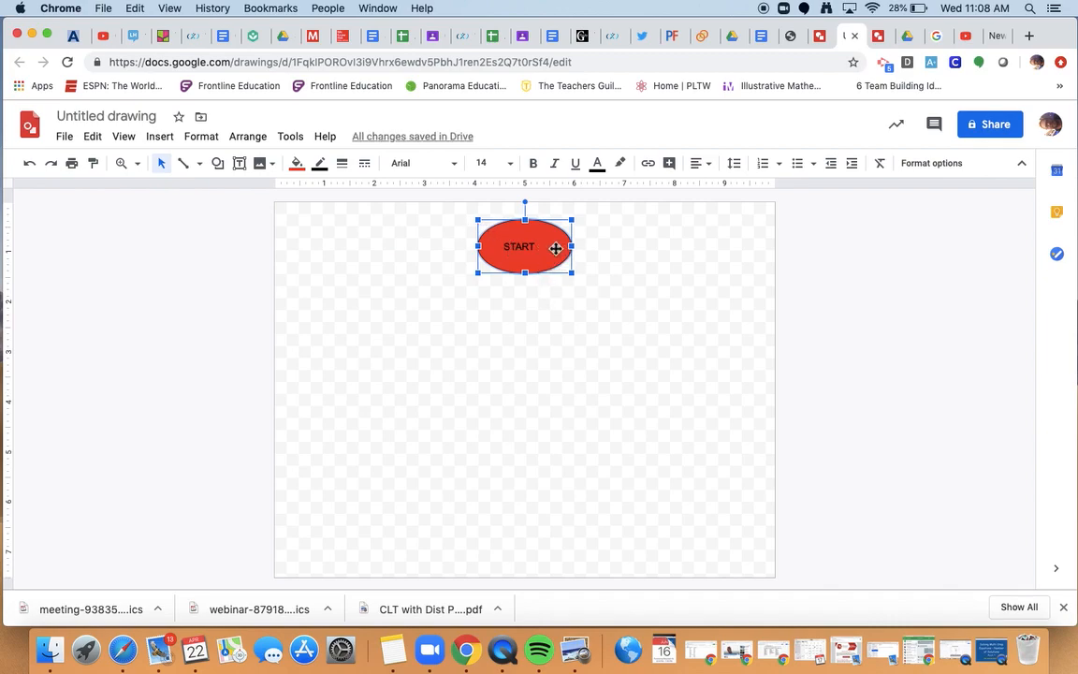
right_click(555, 249)
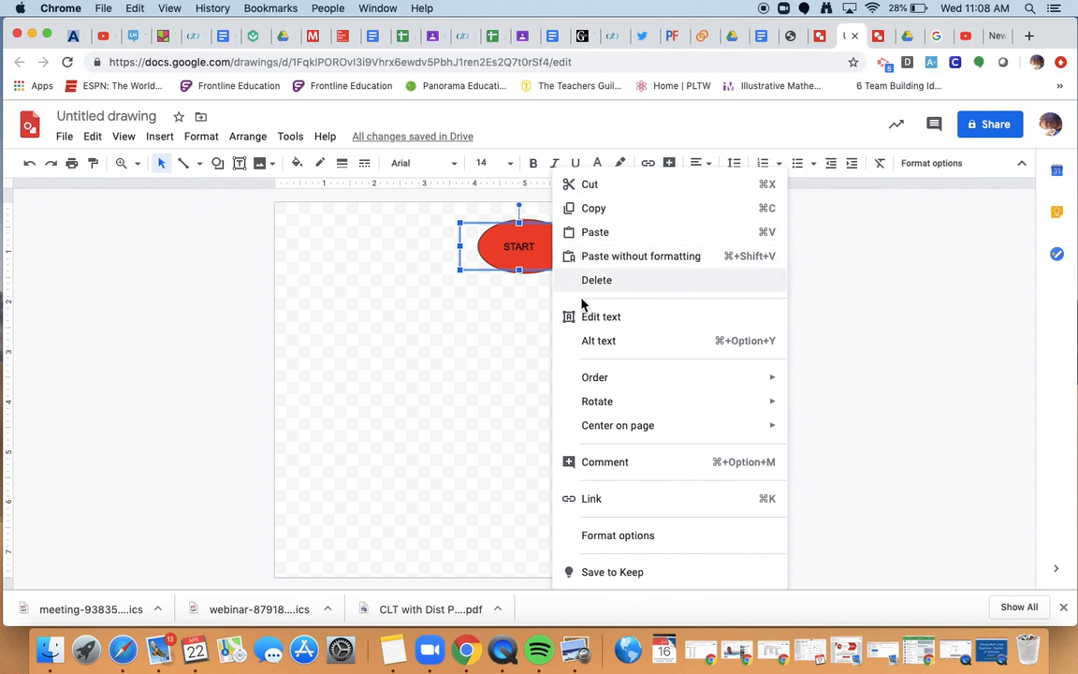
mouse_move(625, 381)
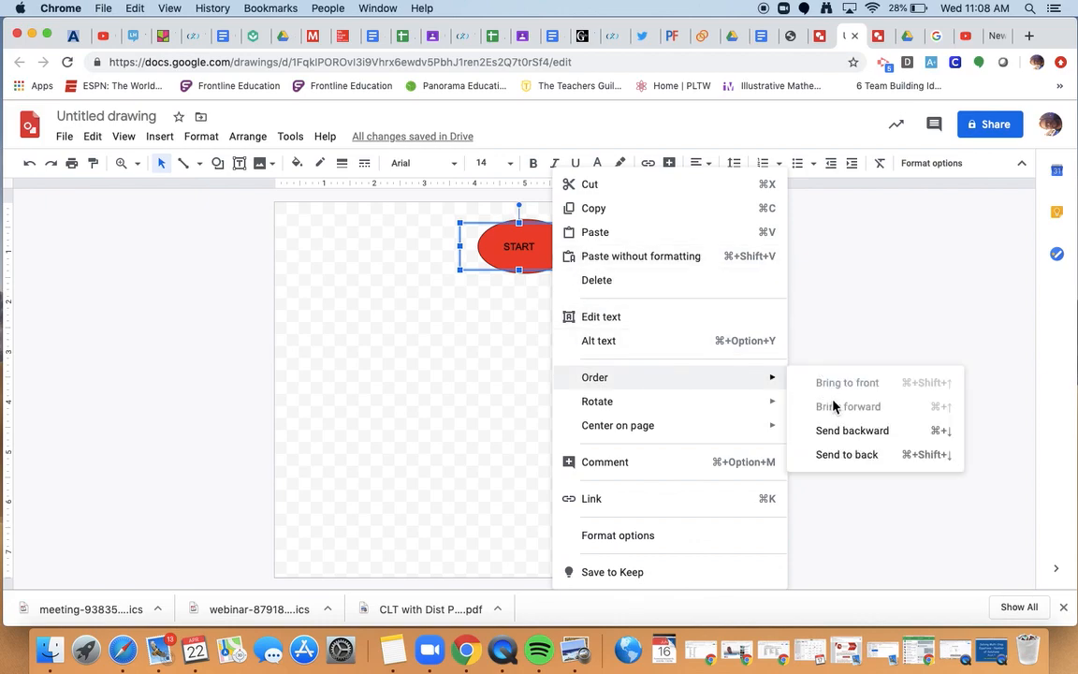
click(848, 432)
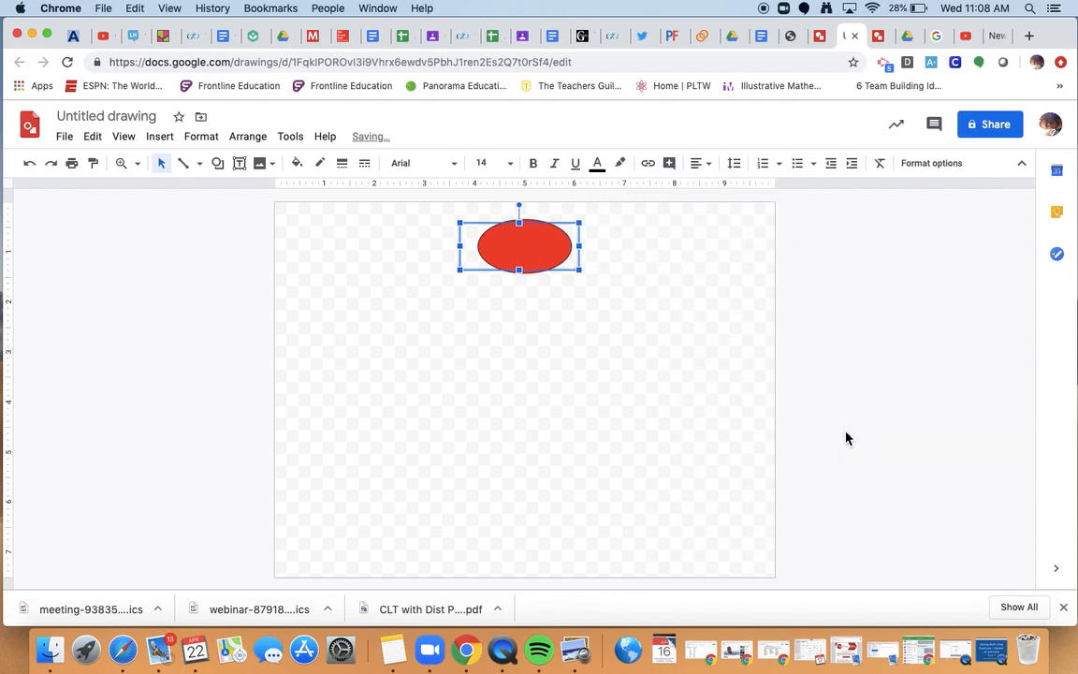
right_click(536, 260)
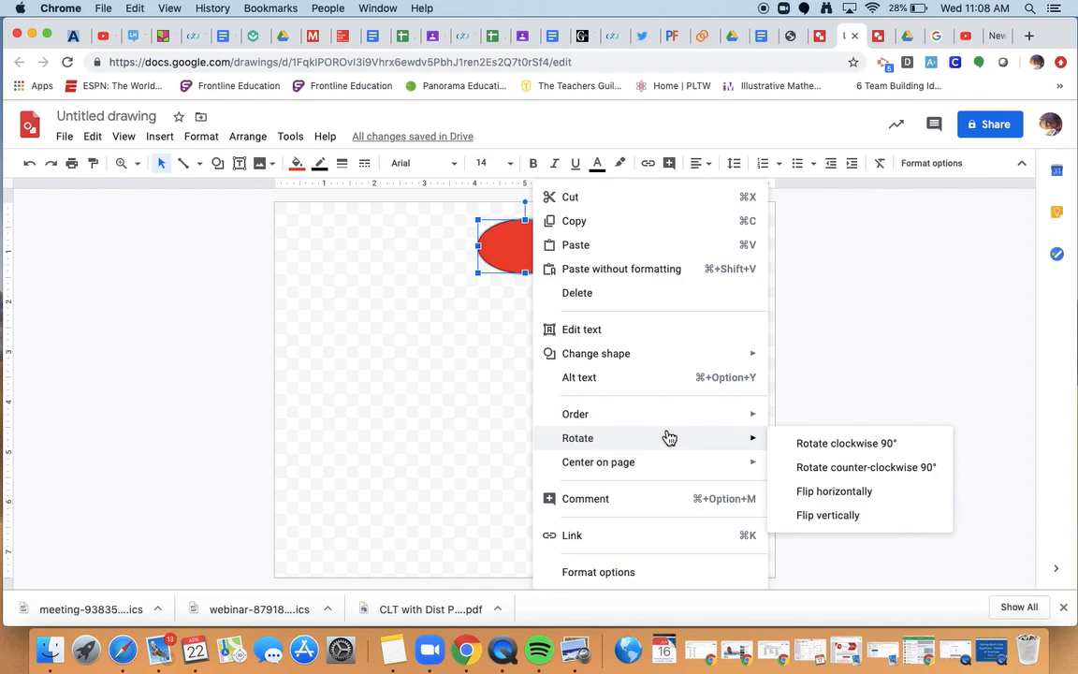
mouse_move(756, 416)
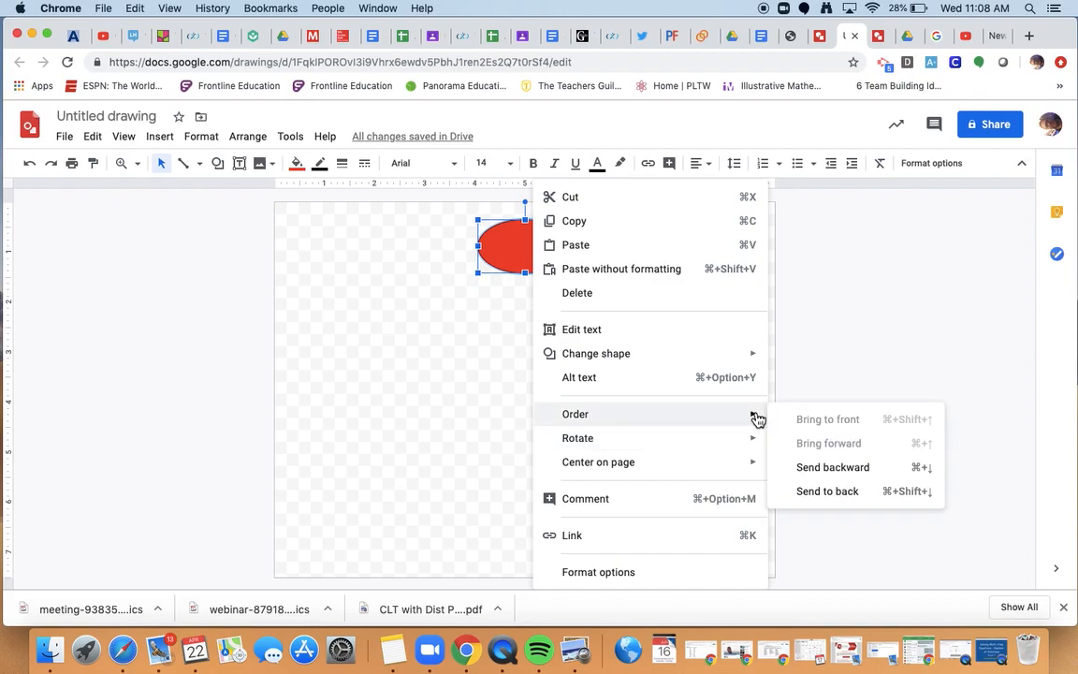
click(833, 468)
click(525, 414)
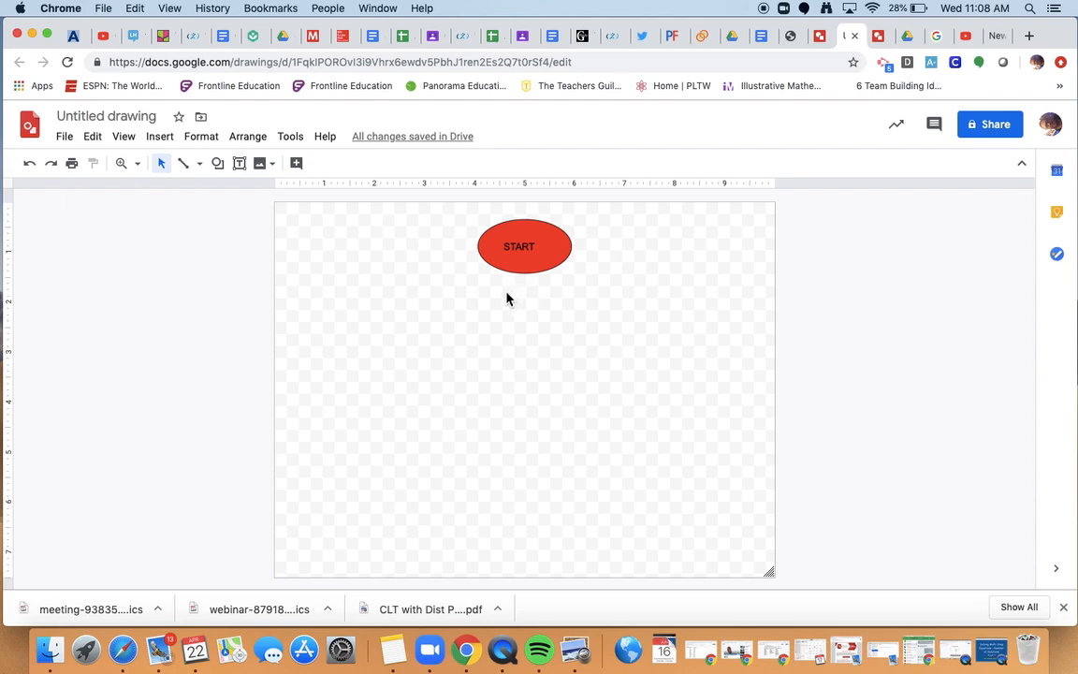
click(531, 233)
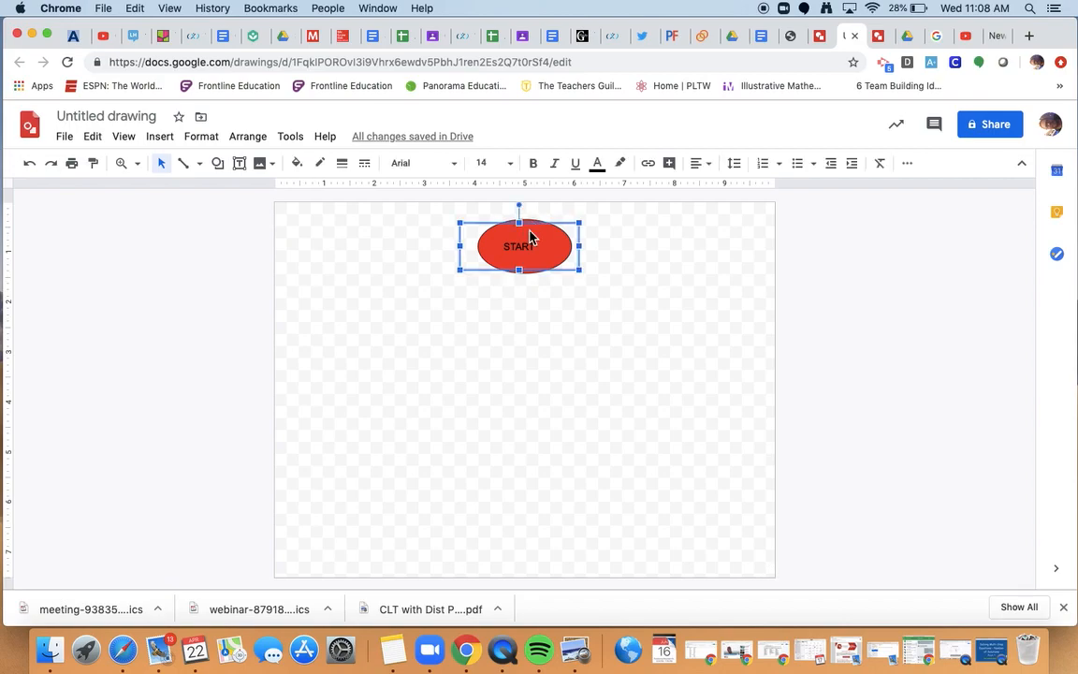
Move START off to the right, make the oval transparent and drag it upper left.
drag(543, 223, 733, 217)
click(510, 248)
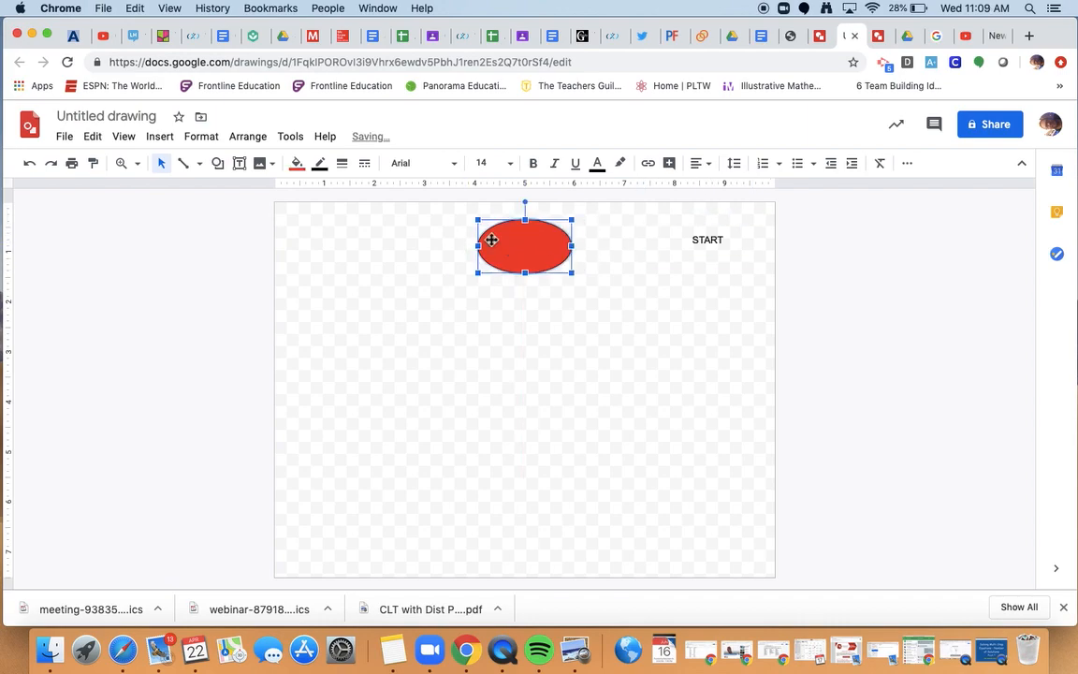
click(311, 166)
click(333, 221)
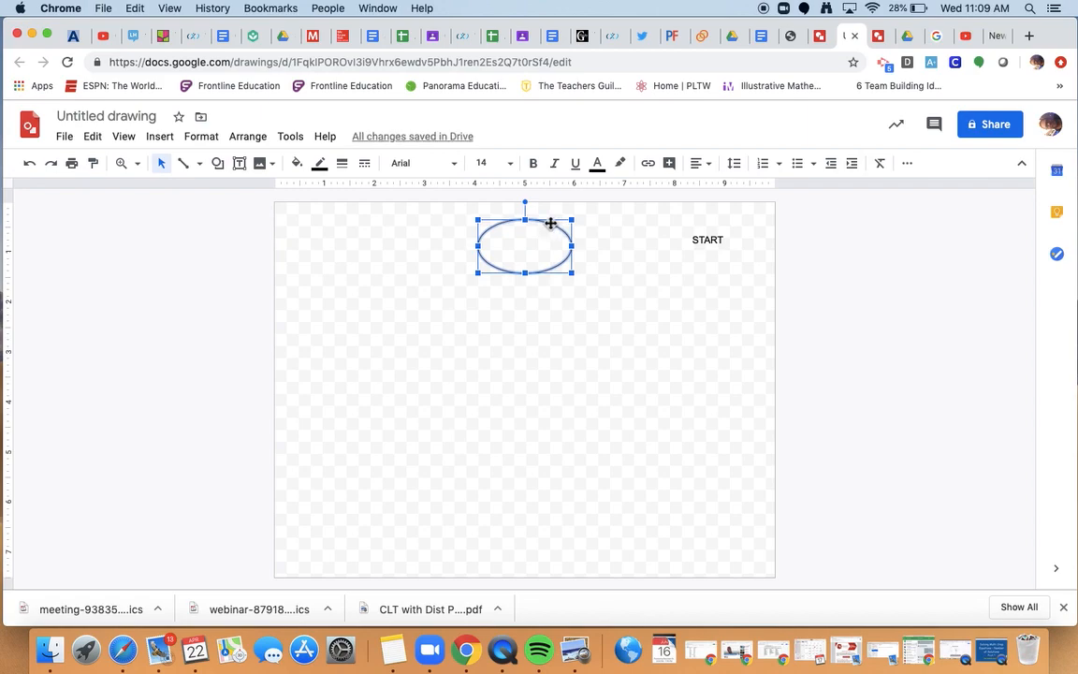
drag(551, 223, 375, 250)
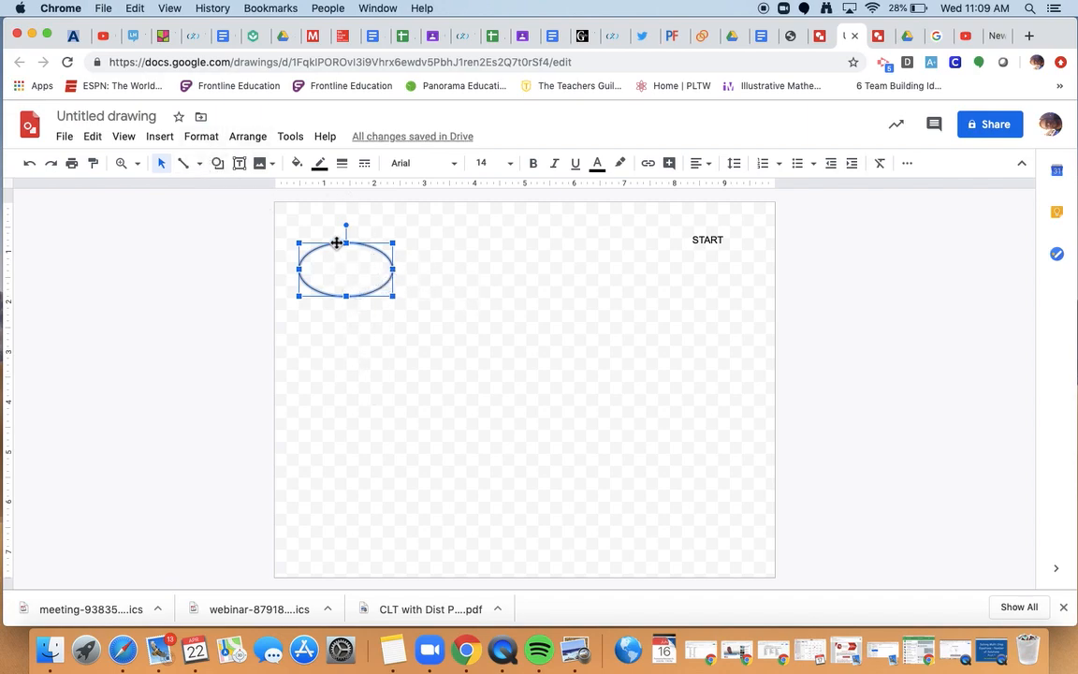
click(201, 166)
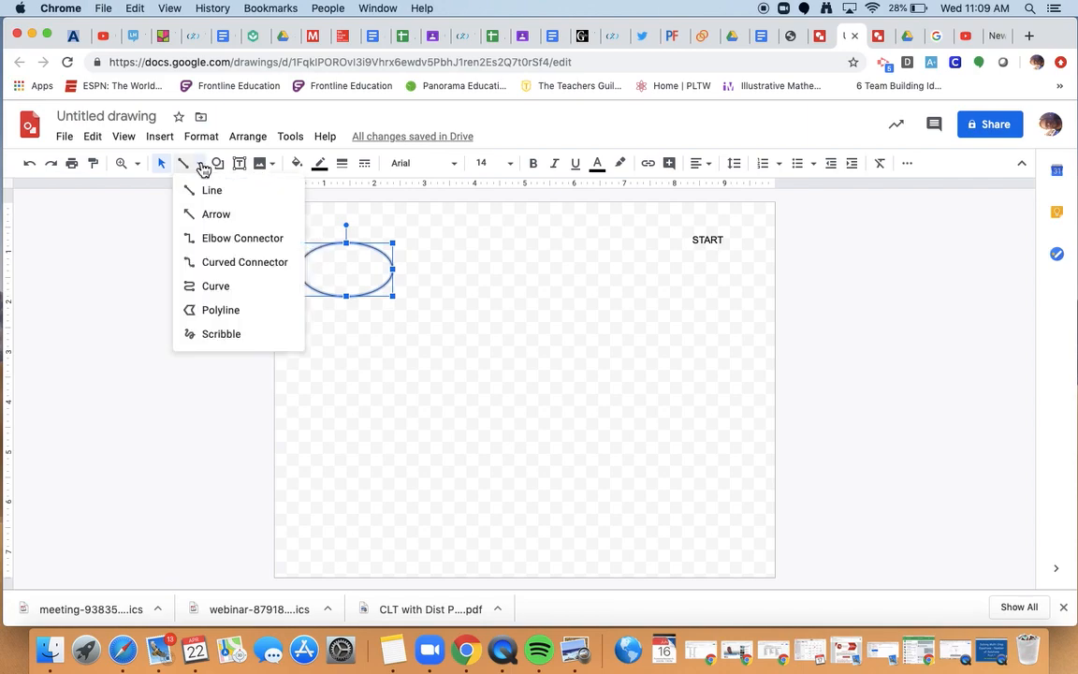
Draw a straight arrow pointing down from the bottom of the oval.
click(216, 216)
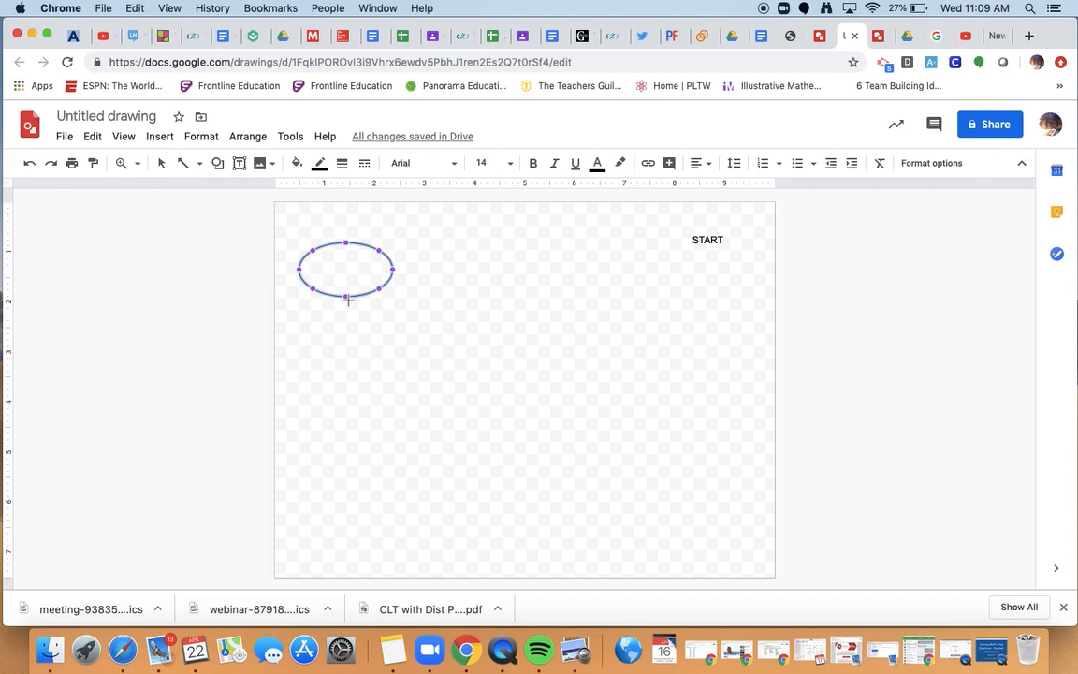
drag(347, 299, 419, 369)
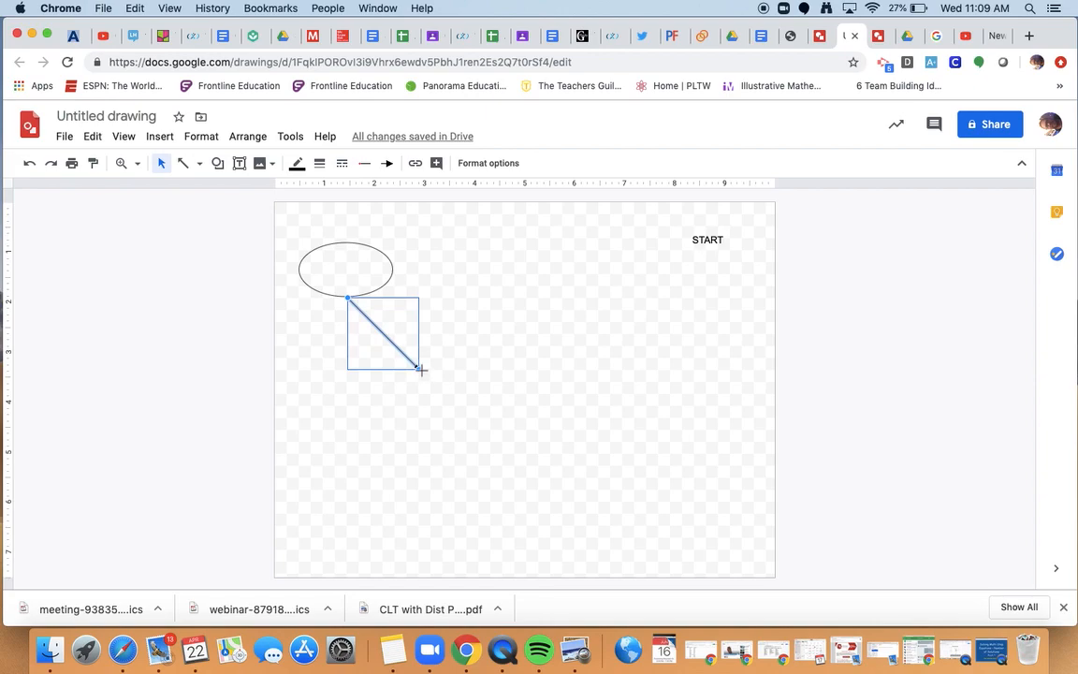
drag(422, 370, 378, 385)
drag(350, 368, 347, 366)
click(585, 414)
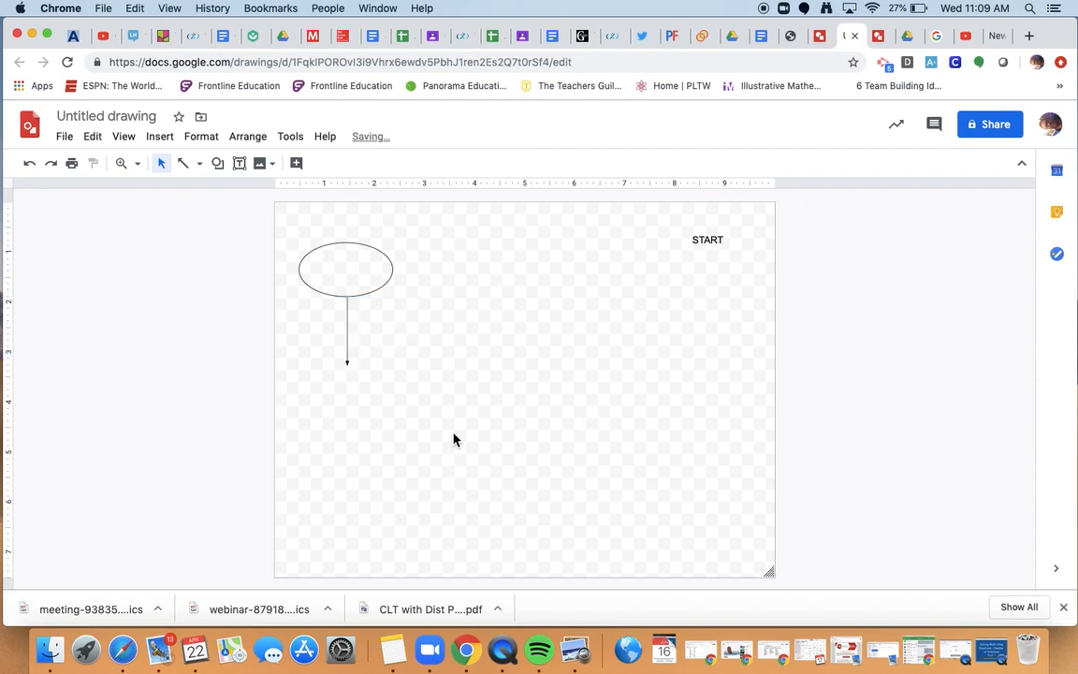
click(219, 166)
Draw a transparent-filled rectangle centred beneath the arrow's tip.
mouse_move(260, 191)
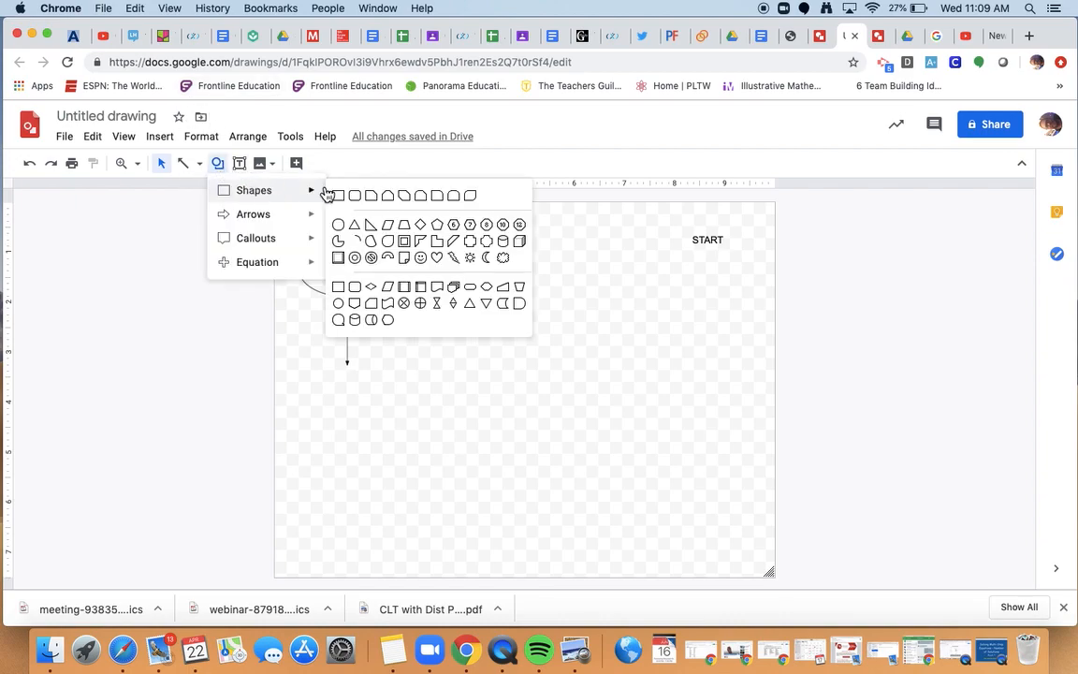
click(342, 197)
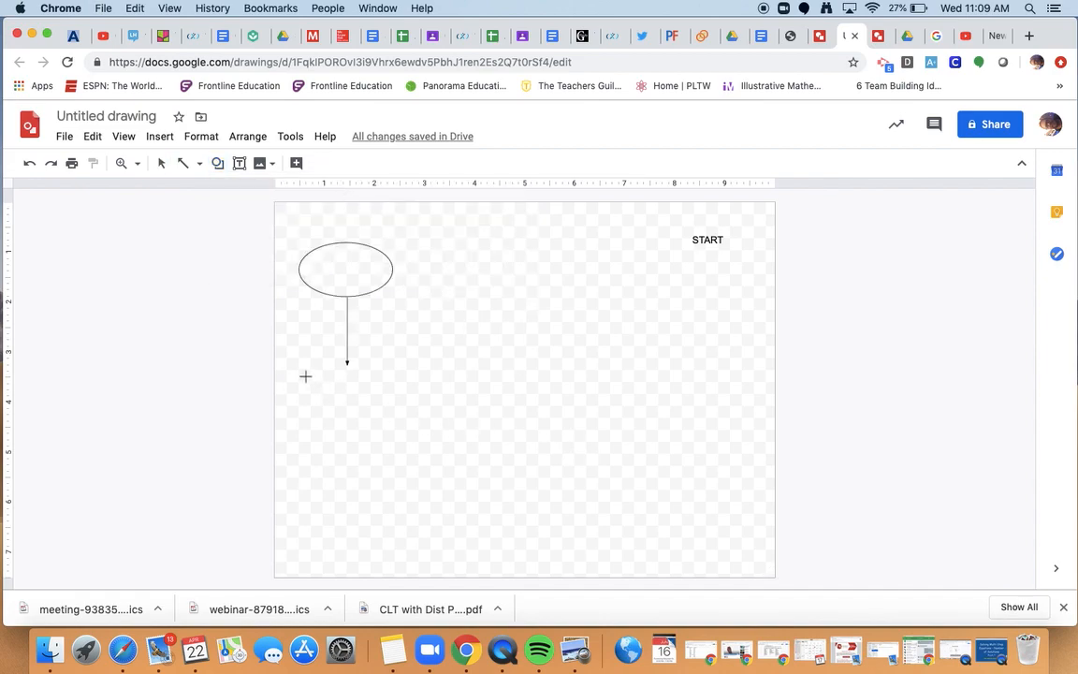
drag(305, 377, 402, 434)
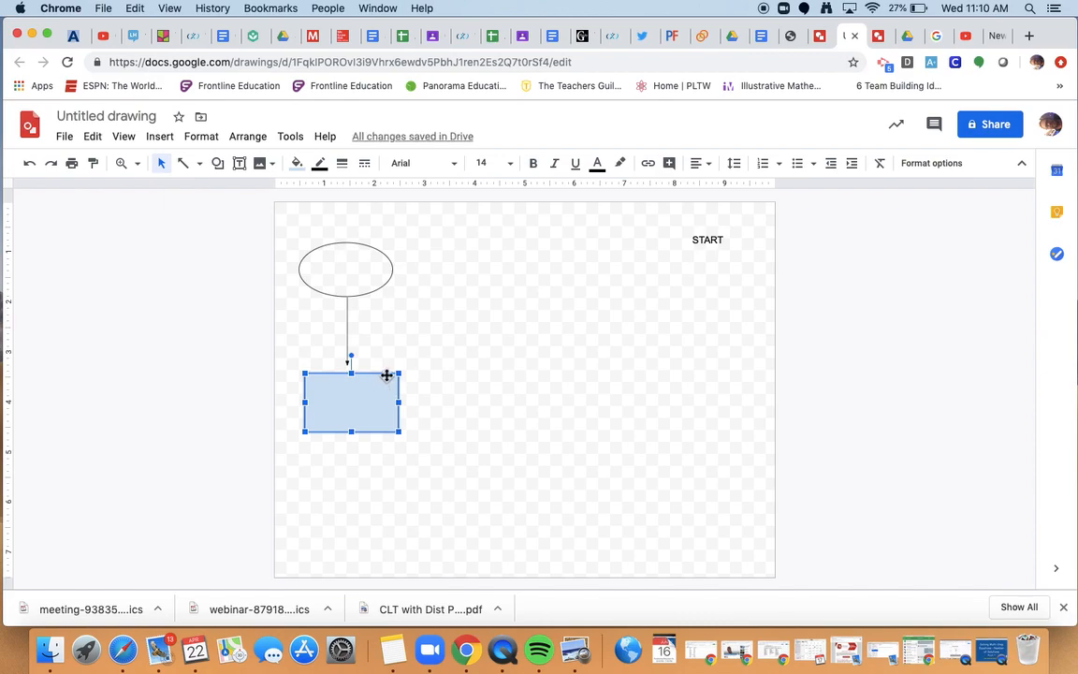
drag(387, 375, 383, 375)
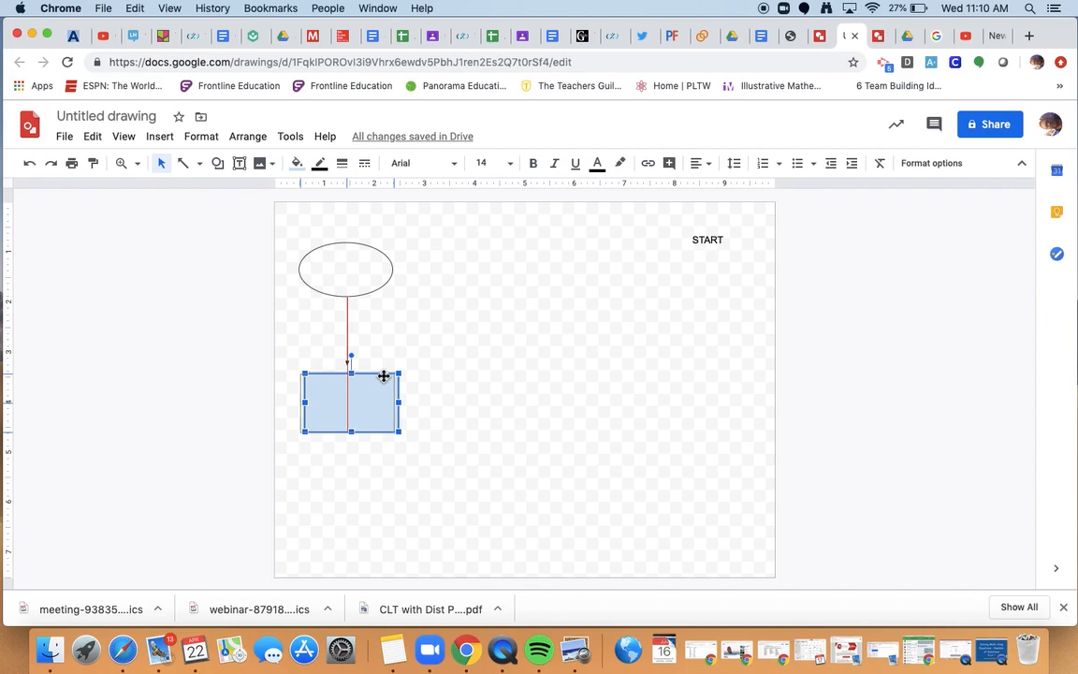
drag(384, 376, 382, 377)
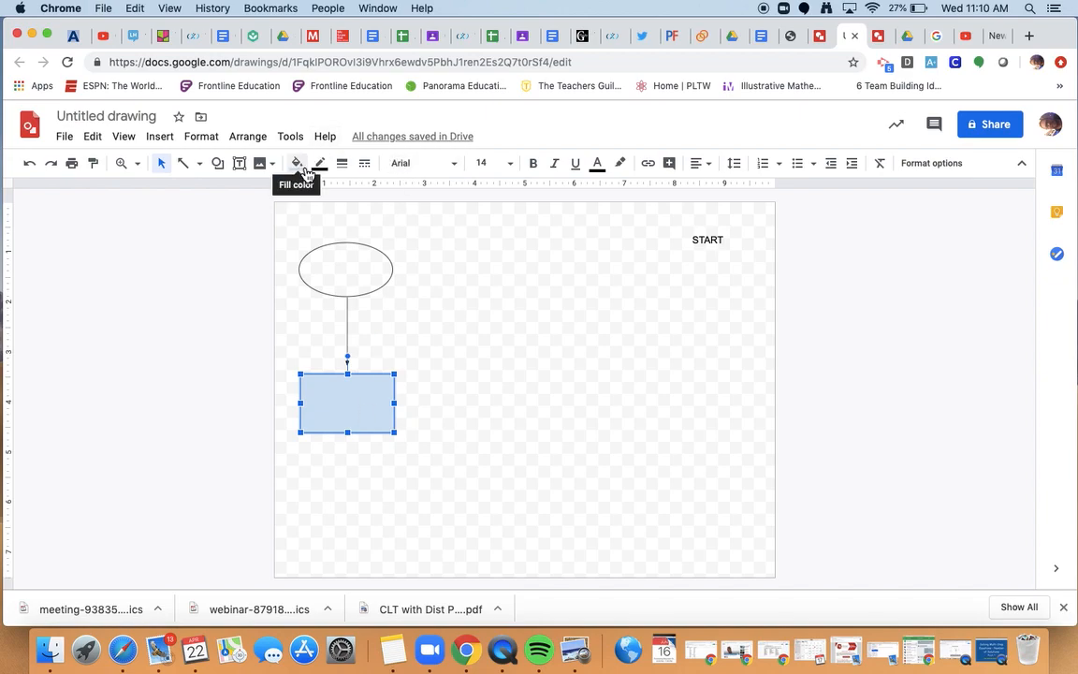
click(297, 163)
click(363, 225)
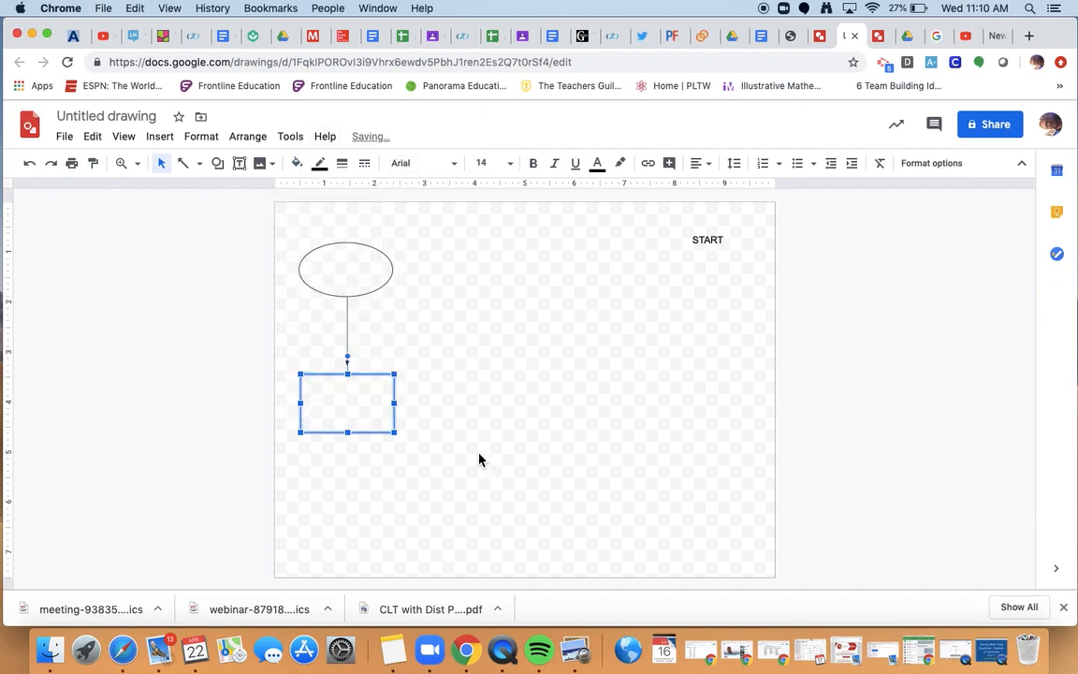
Move the START label into the centre of the oval.
click(713, 242)
drag(727, 216, 373, 251)
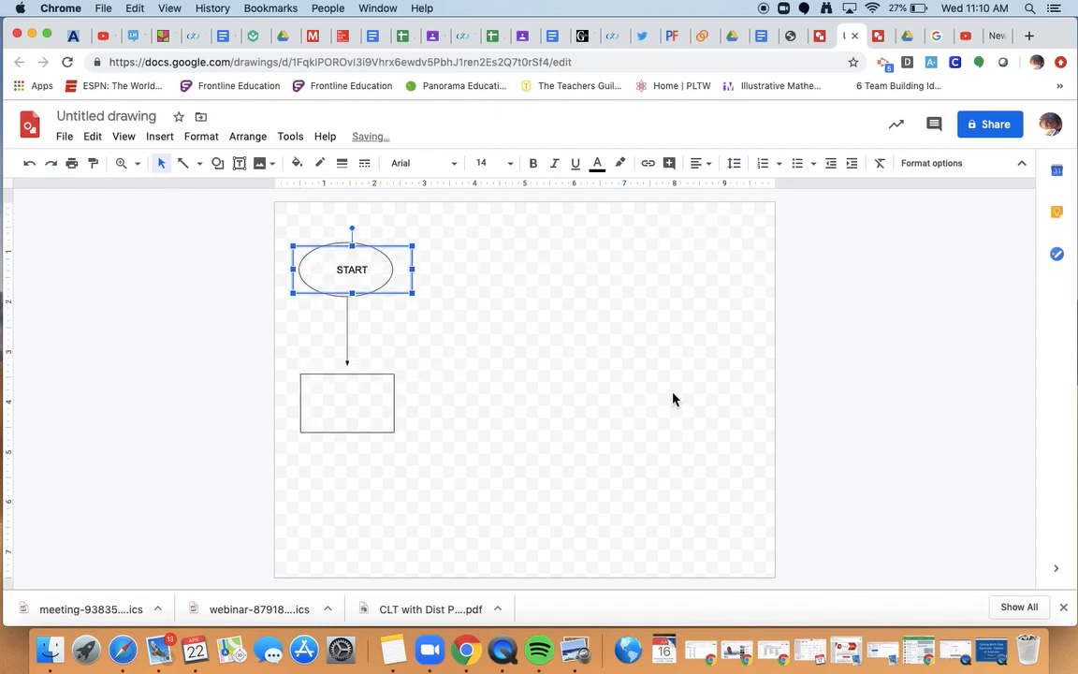
click(673, 398)
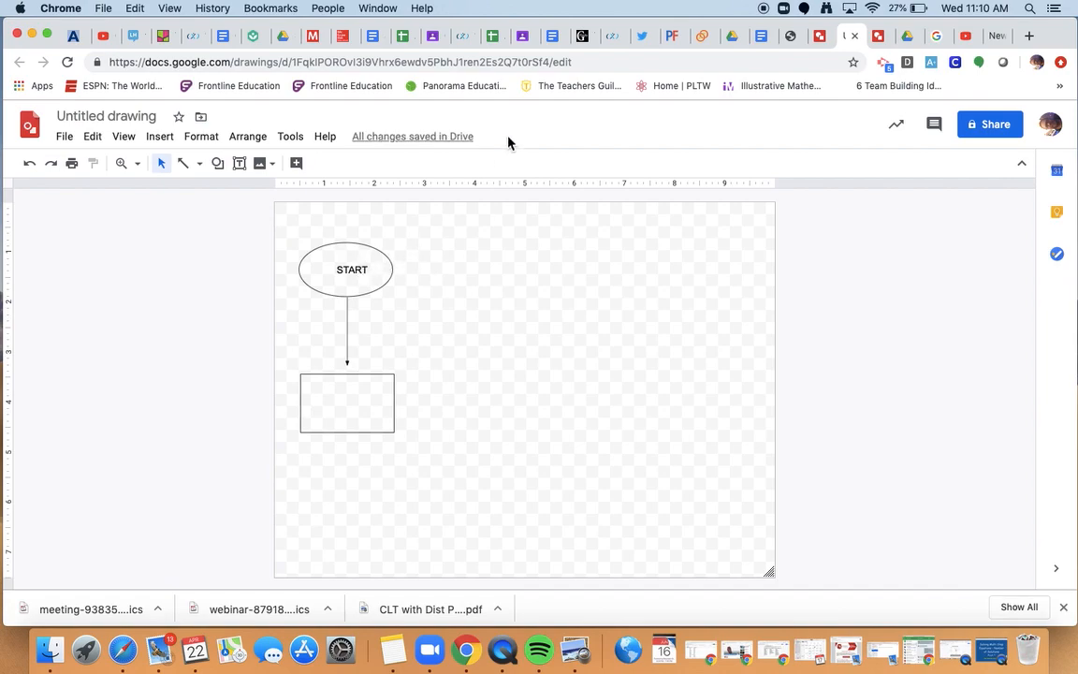
click(240, 164)
Create a centre- and middle-aligned text box reading 'Turn Computer on'.
click(648, 357)
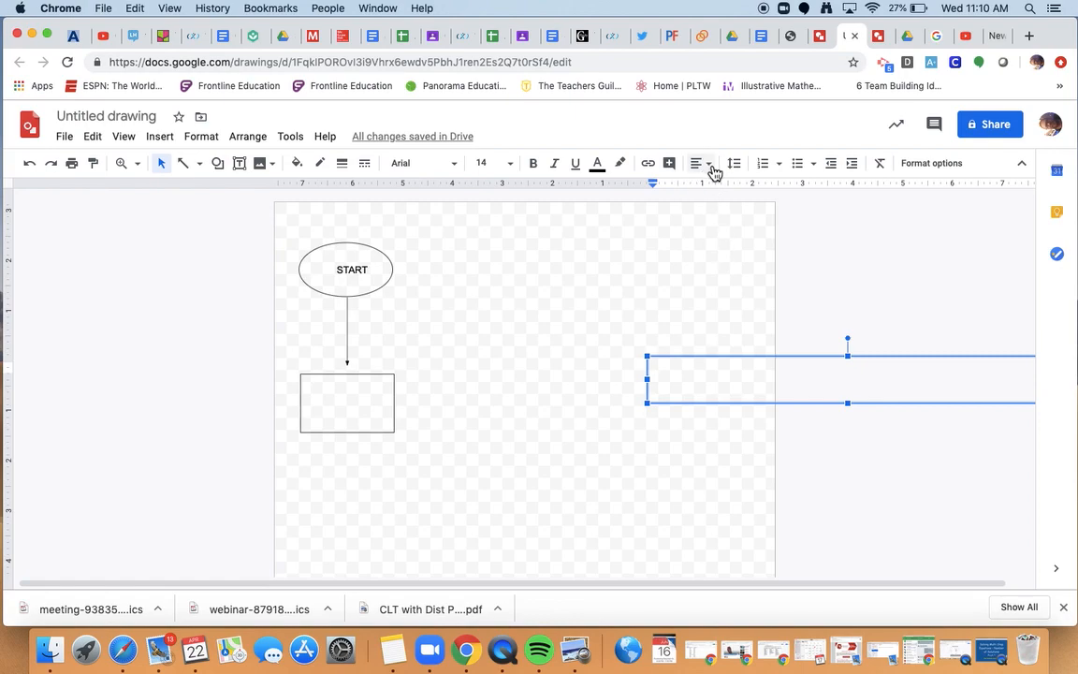
click(710, 167)
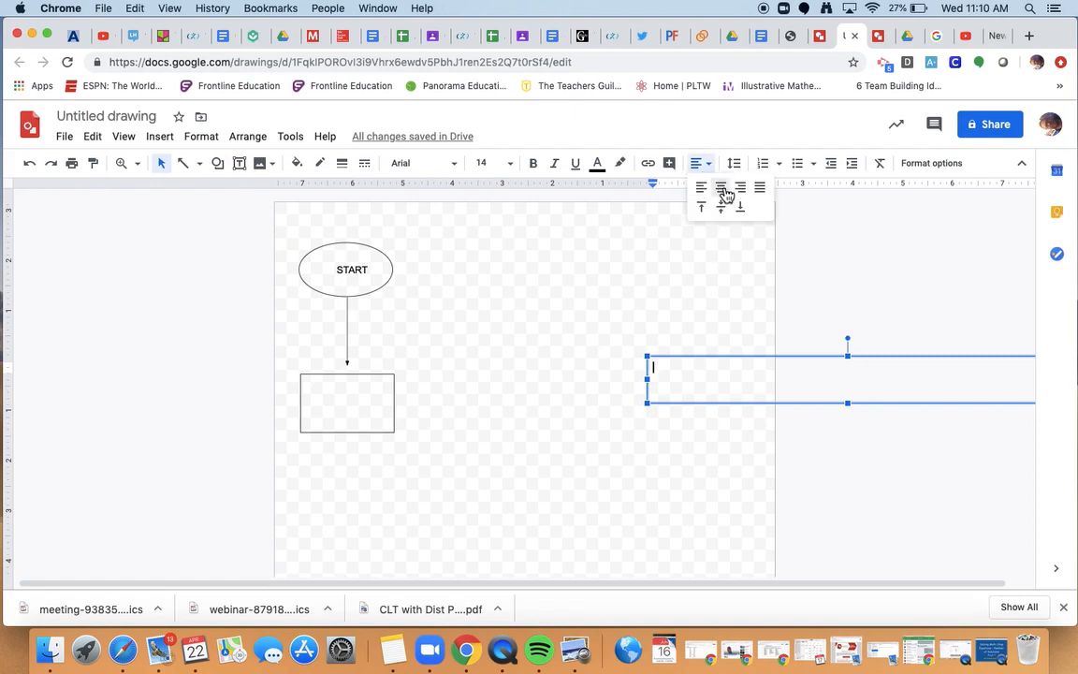
click(721, 186)
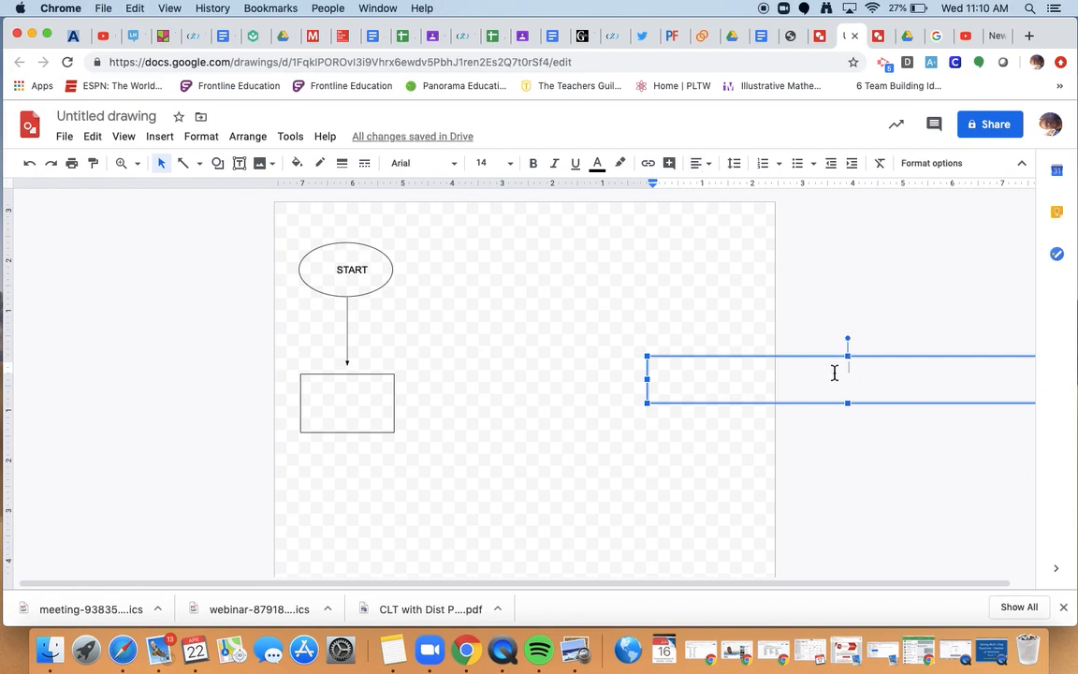
click(711, 164)
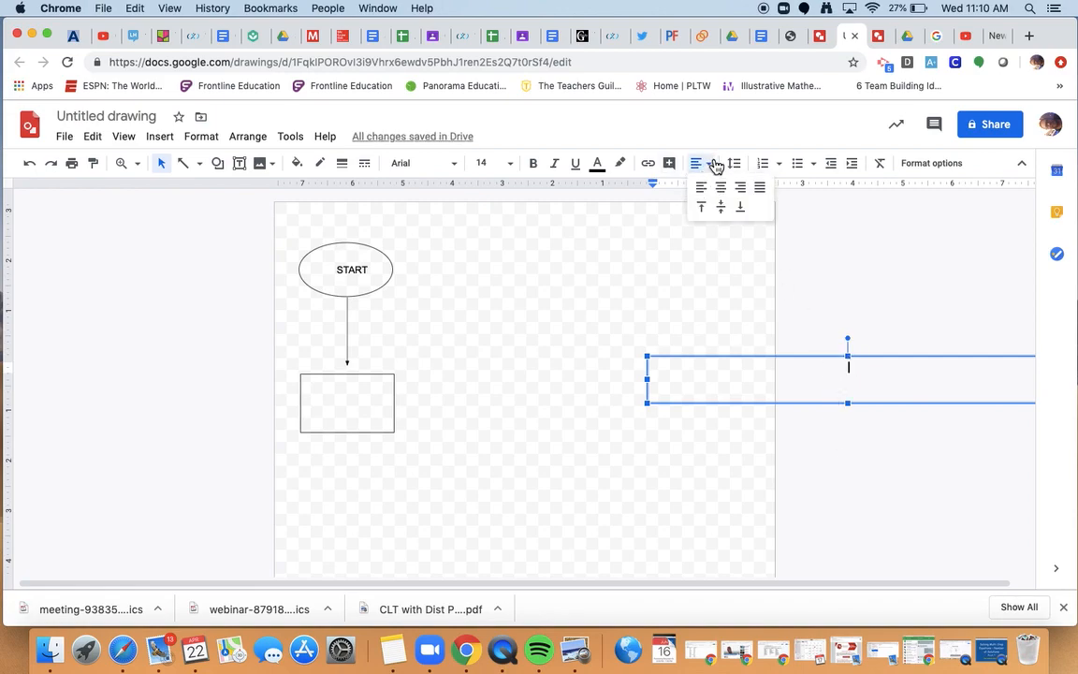
click(727, 208)
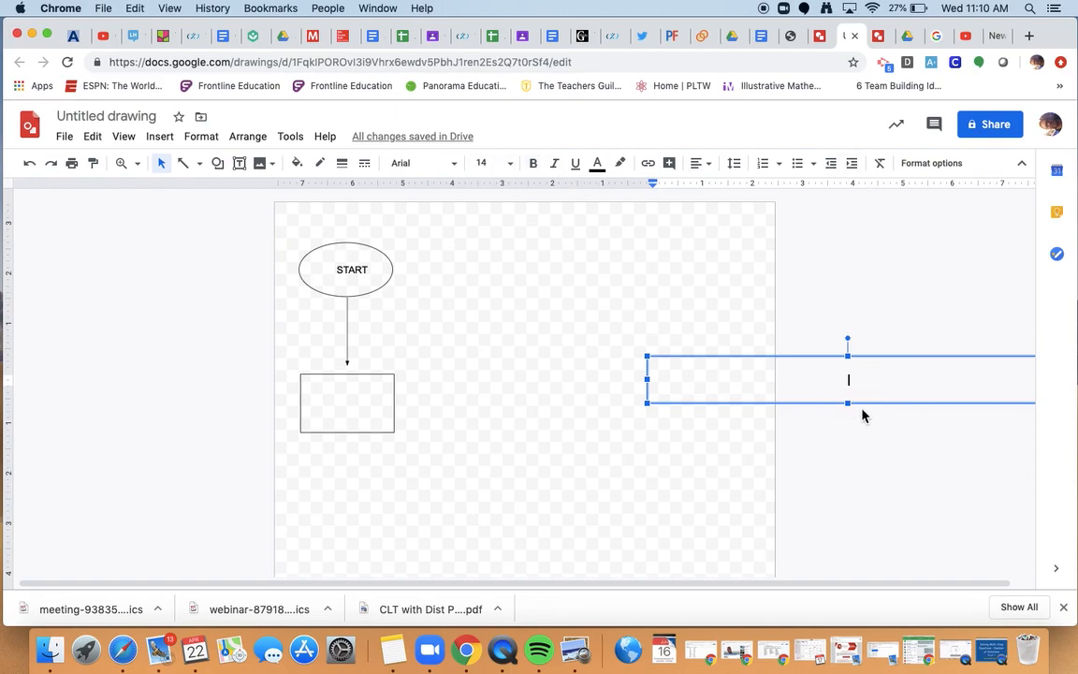
text(Ma)
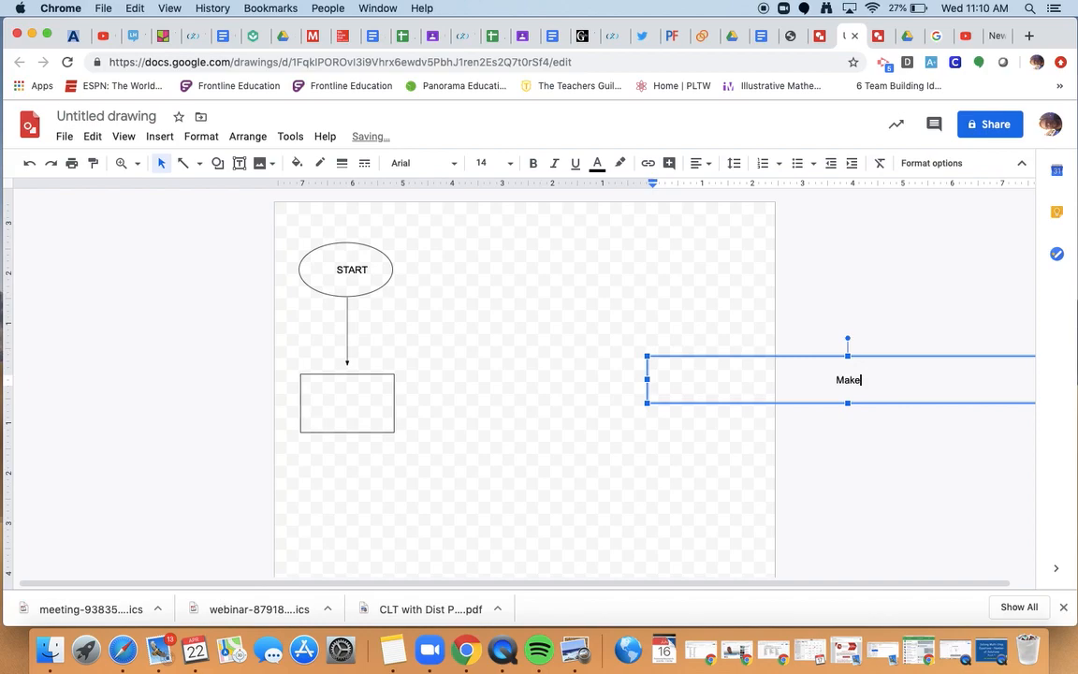
text(ke)
key(BackSpace)
text(Turn COmput)
key(BackSpace)
key(BackSpace)
key(BackSpace)
key(BackSpace)
text(omputer on)
click(659, 505)
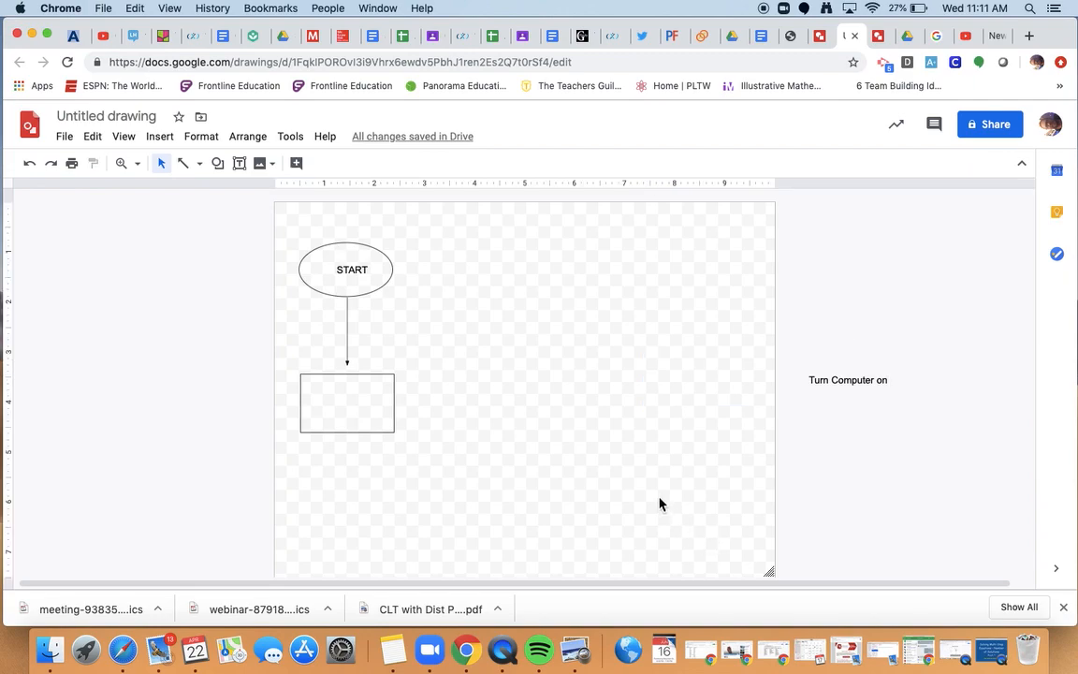
Narrow the 'Turn Computer on' box so it wraps and place it inside the rectangle.
click(856, 378)
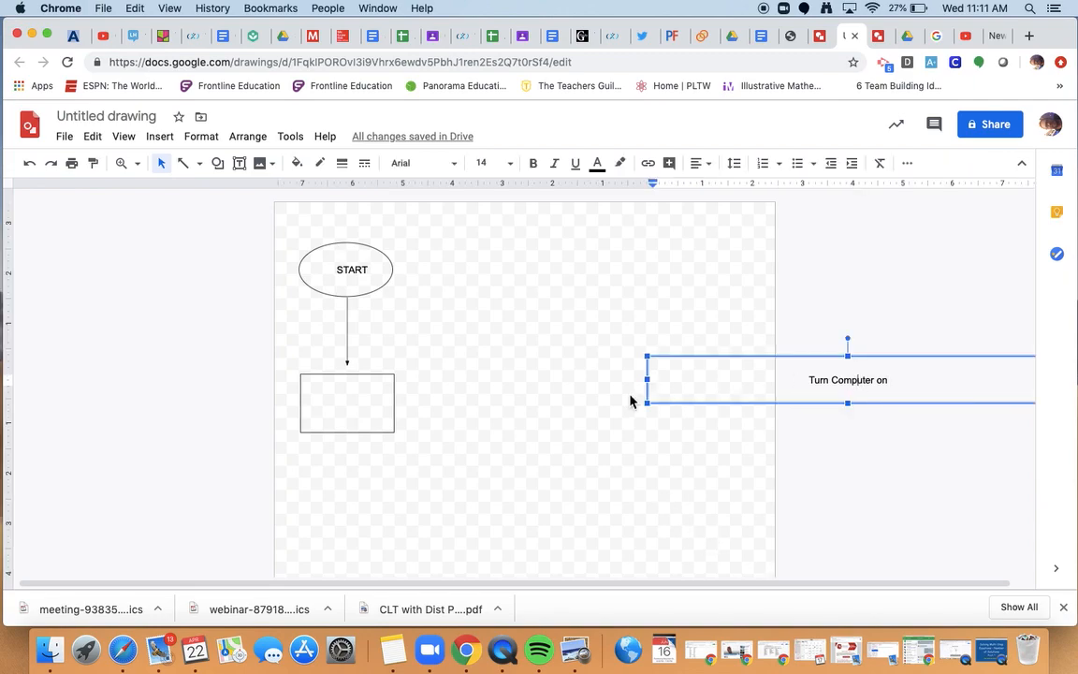
scroll(645, 378, right, 2)
drag(781, 388, 849, 387)
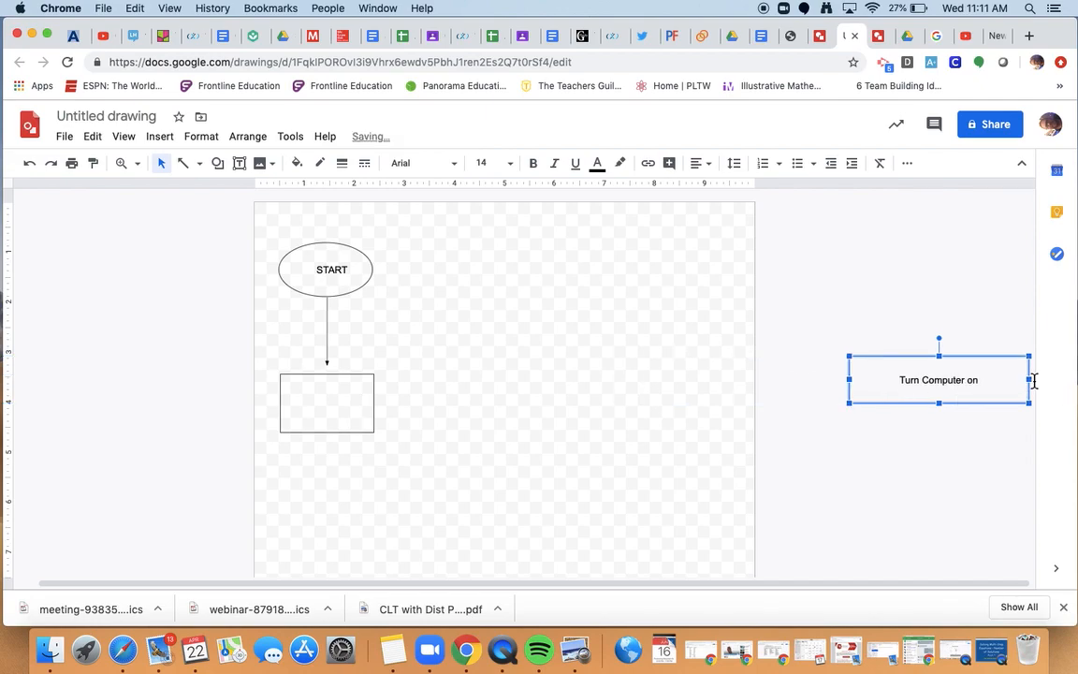
drag(1033, 382, 905, 381)
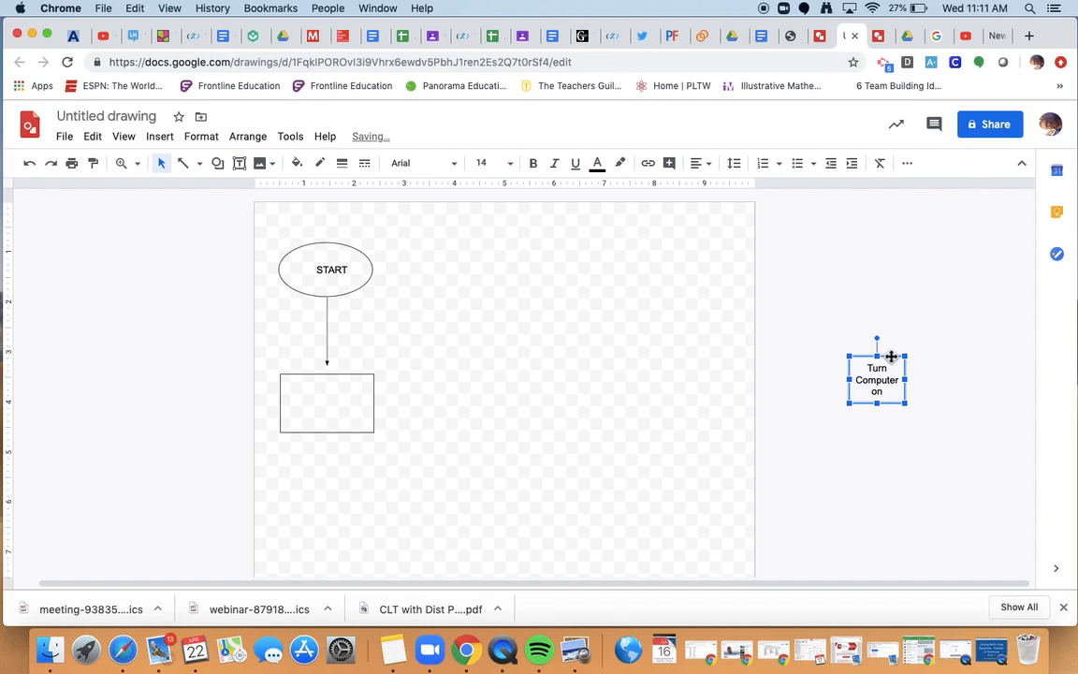
drag(891, 356, 340, 379)
click(427, 407)
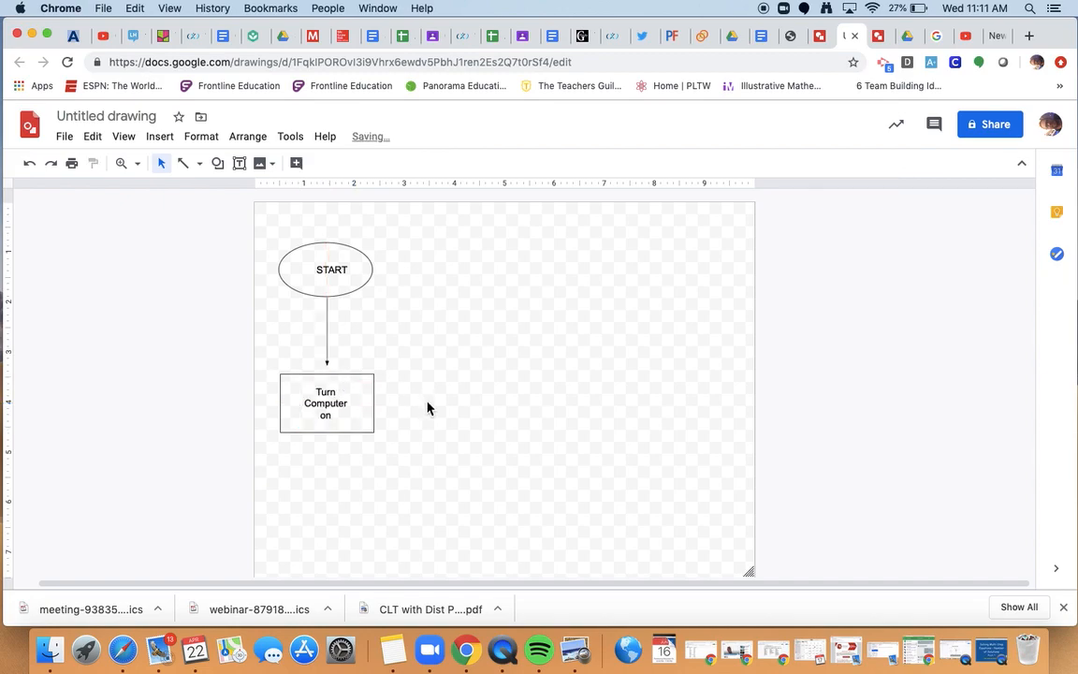
click(336, 270)
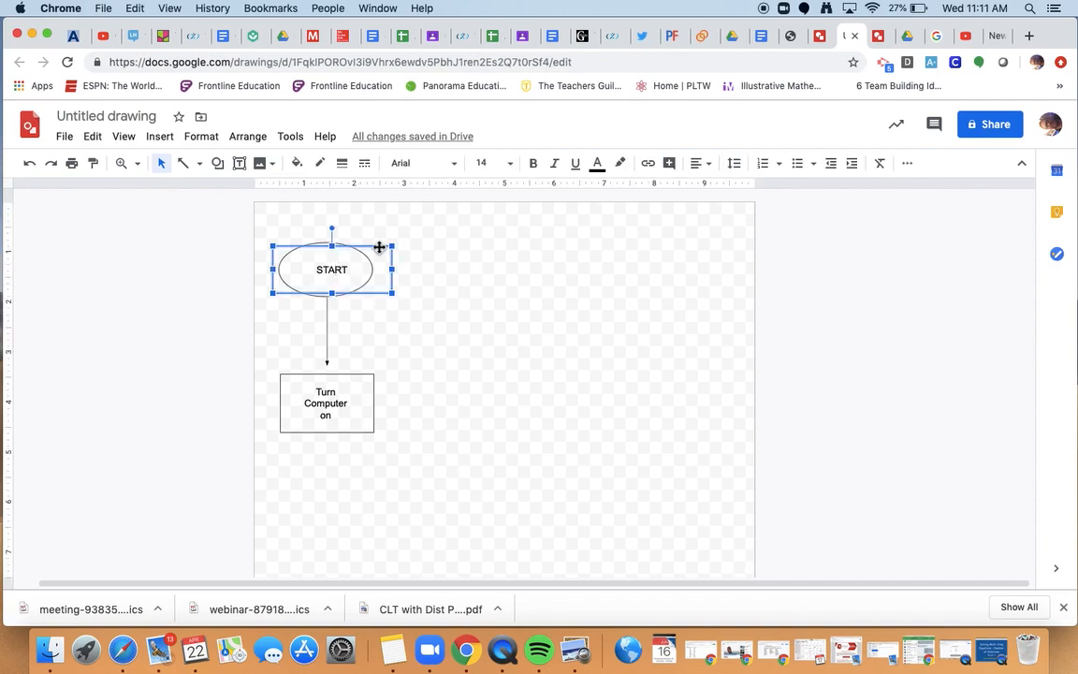
Nudge the START label slightly left and select the oval shape itself.
drag(377, 247, 372, 249)
click(507, 294)
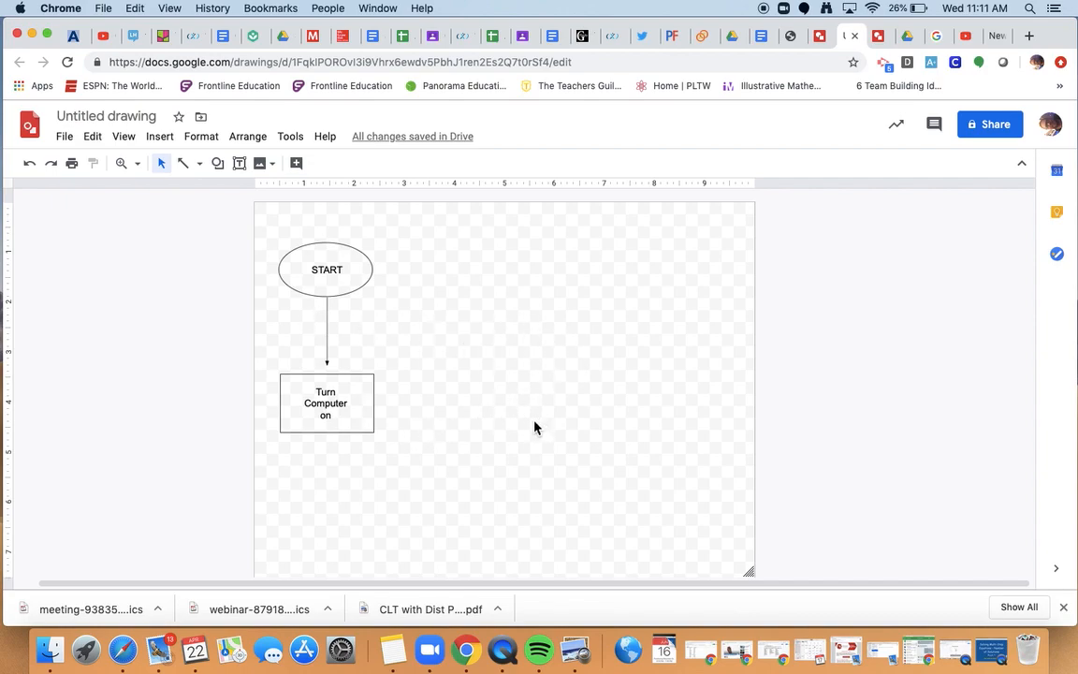
click(370, 285)
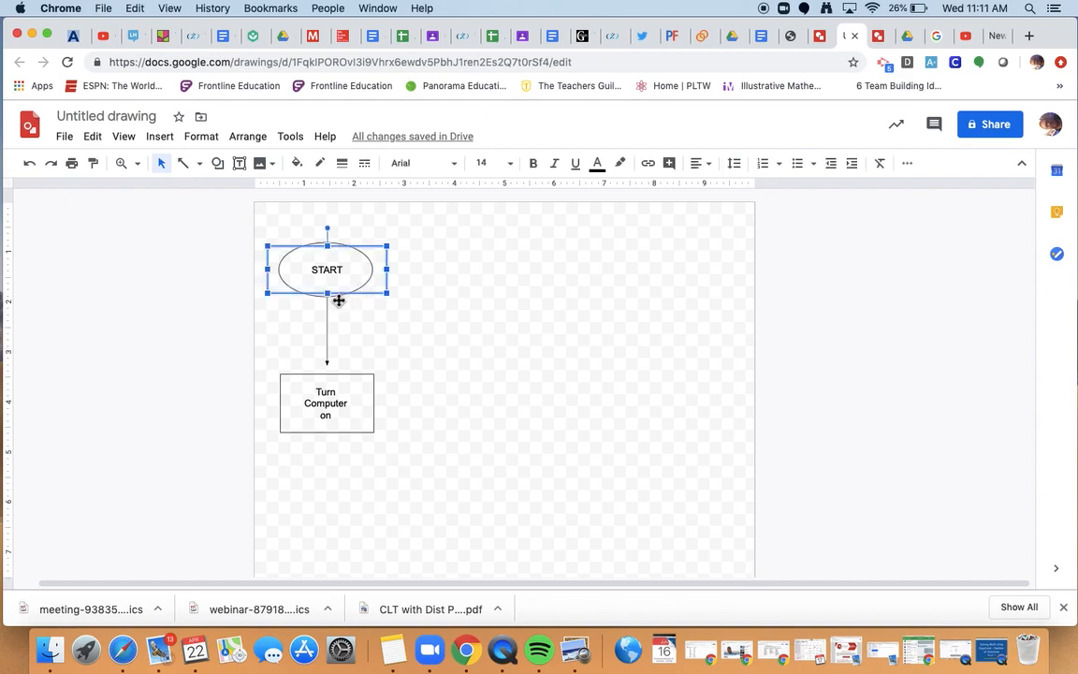
click(343, 246)
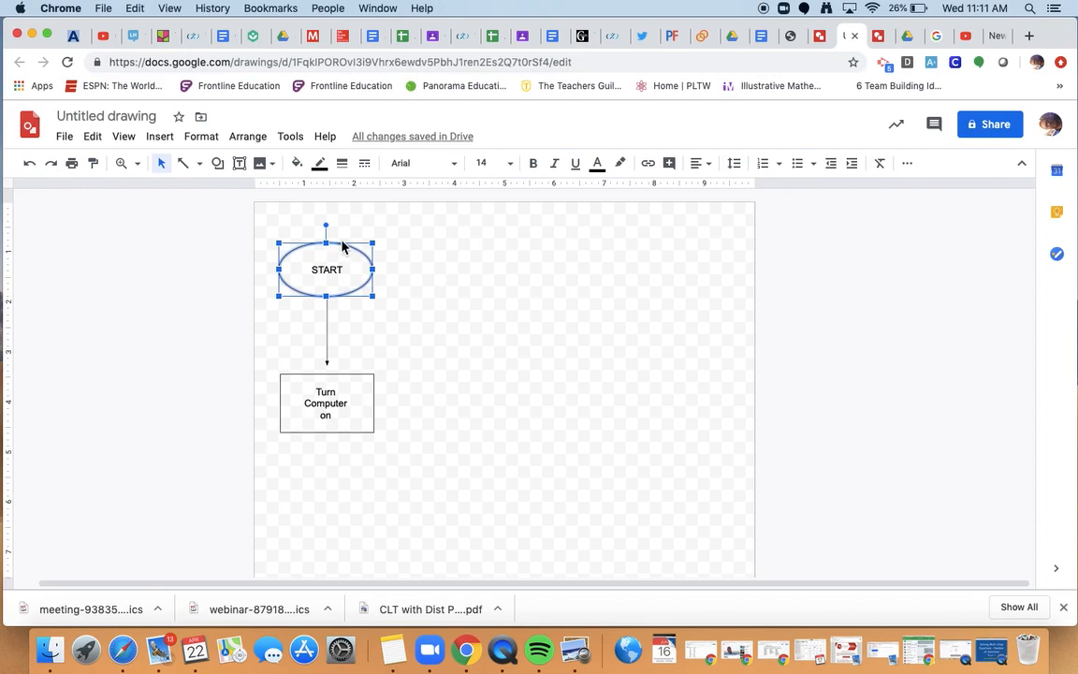
right_click(343, 245)
click(342, 246)
Copy and paste the START oval, dragging the duplicate to the lower right.
right_click(335, 247)
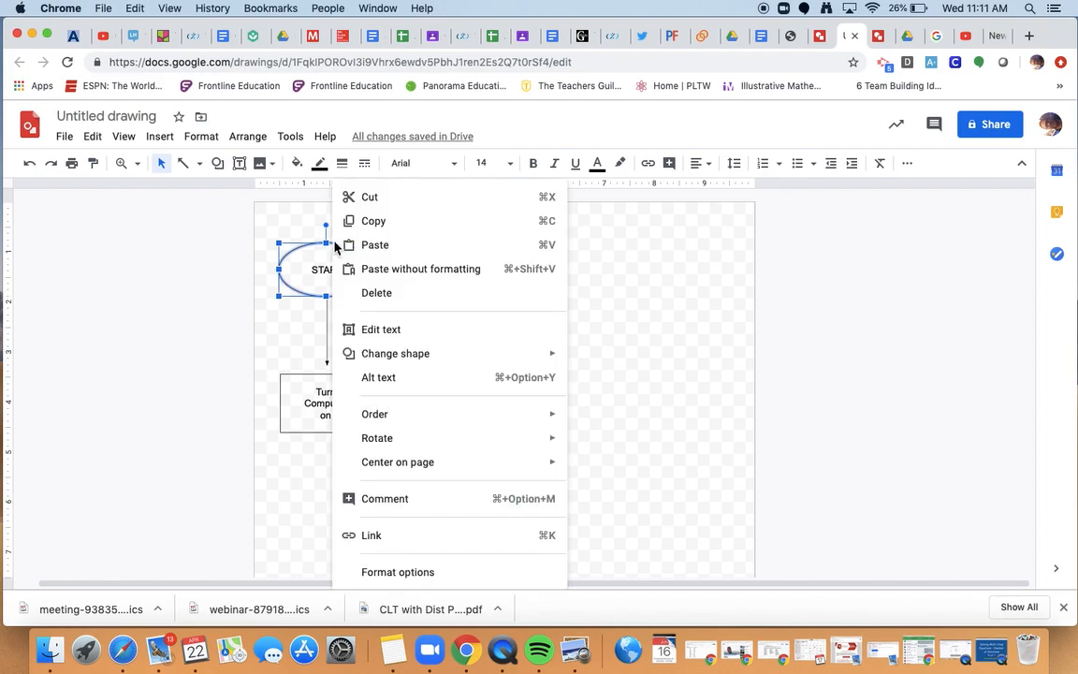
click(367, 222)
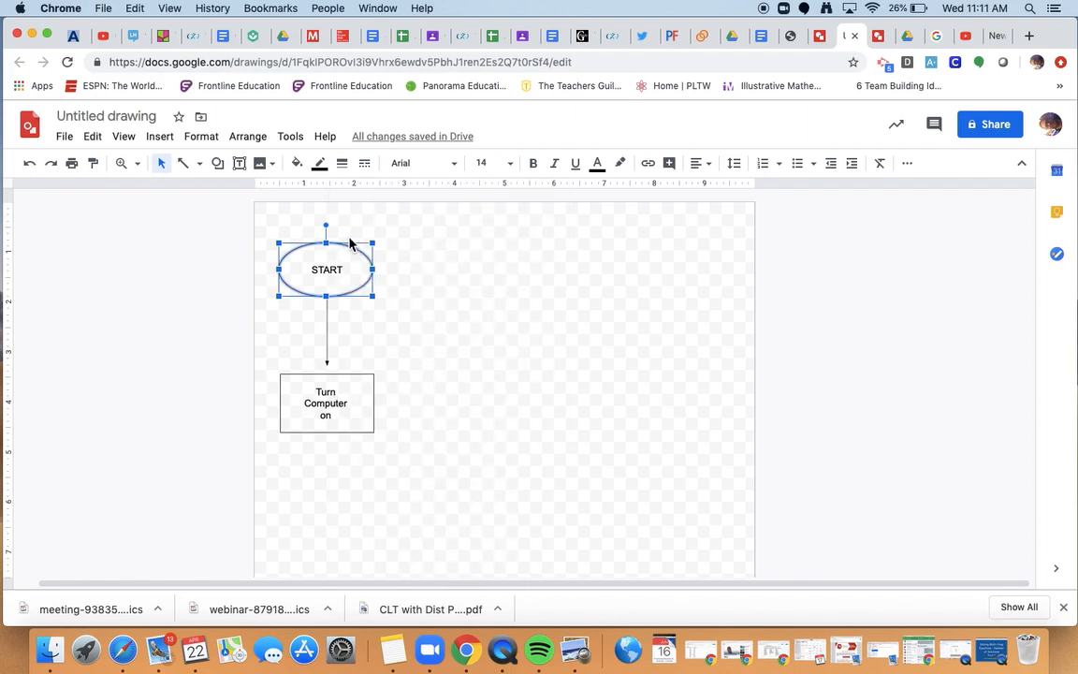
right_click(348, 250)
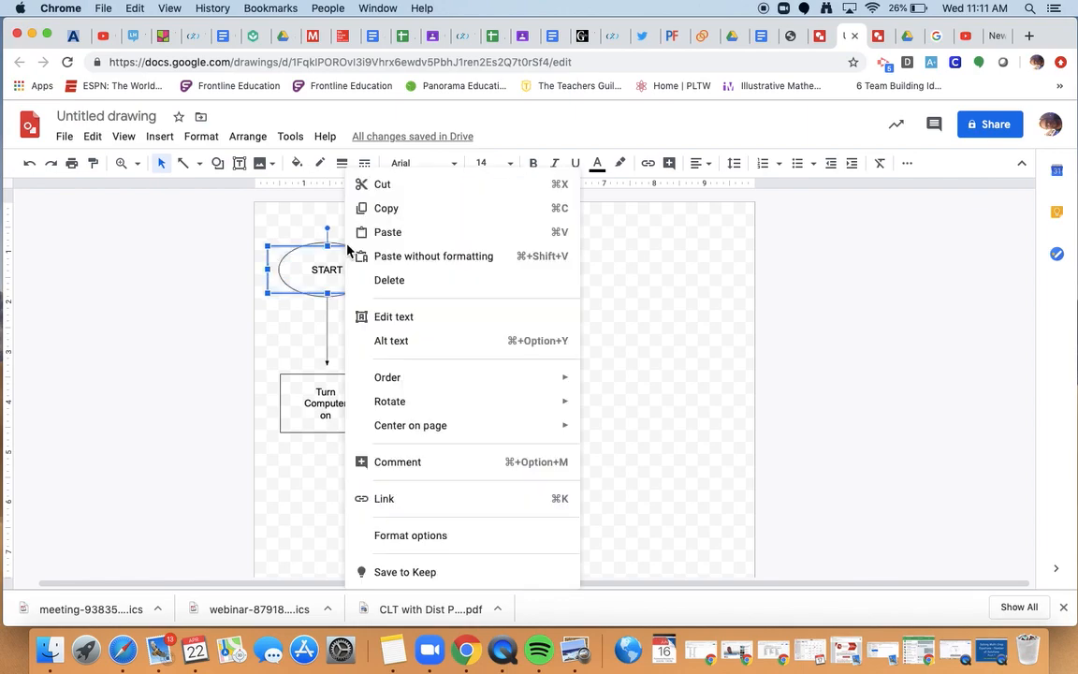
click(407, 234)
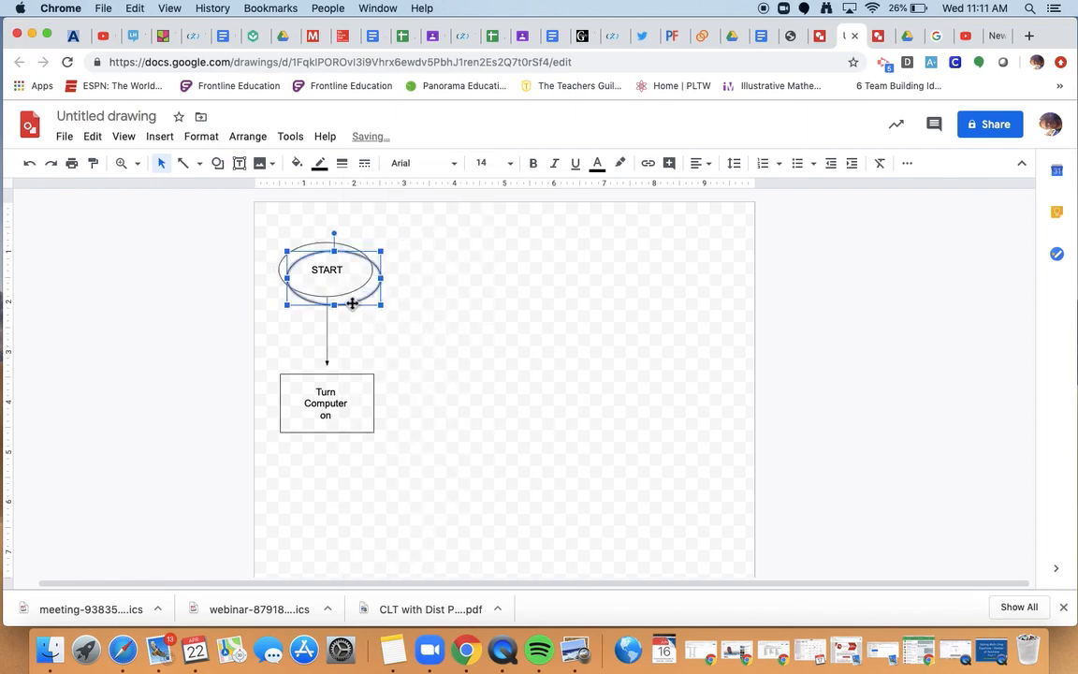
drag(352, 307, 653, 537)
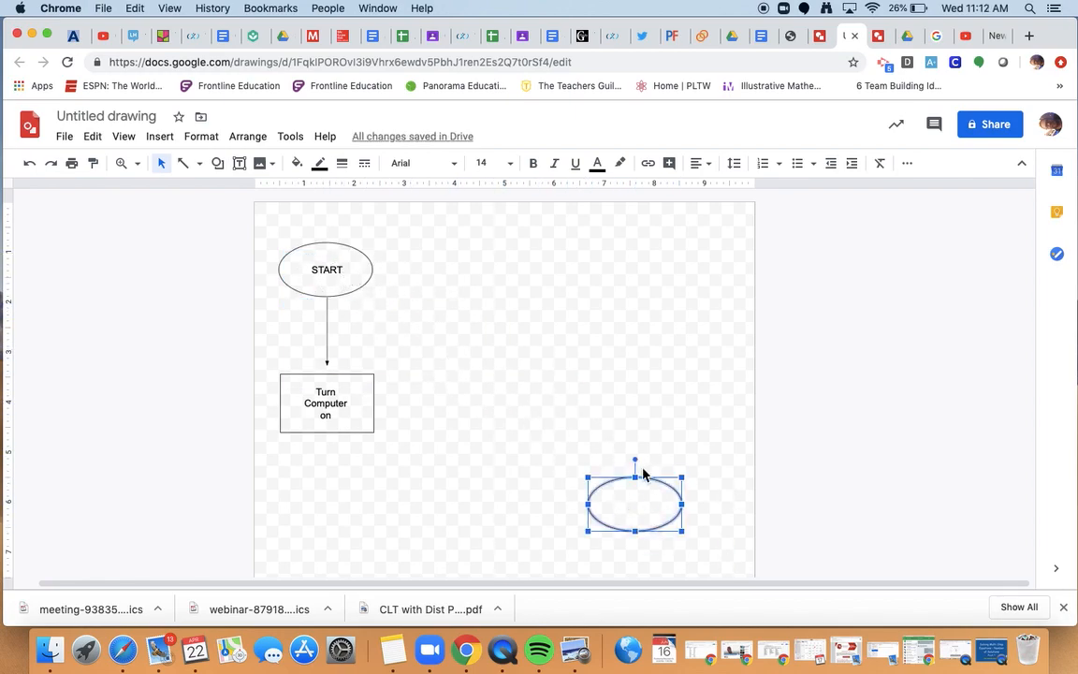
Copy the Turn Computer on rectangle and paste three duplicates.
click(367, 434)
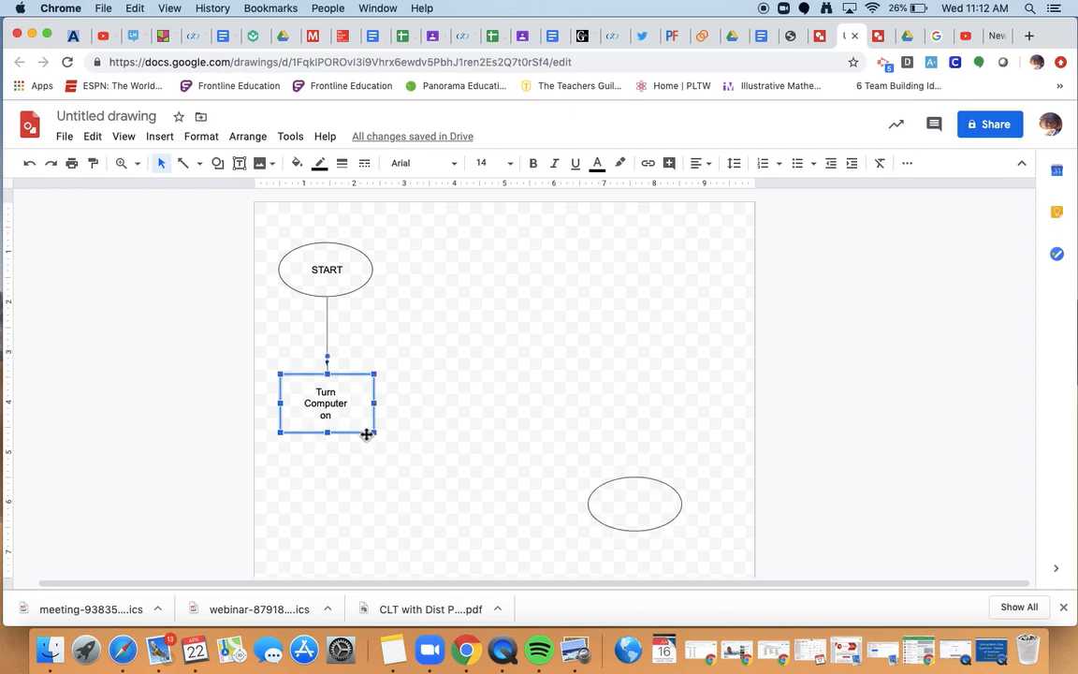
right_click(363, 433)
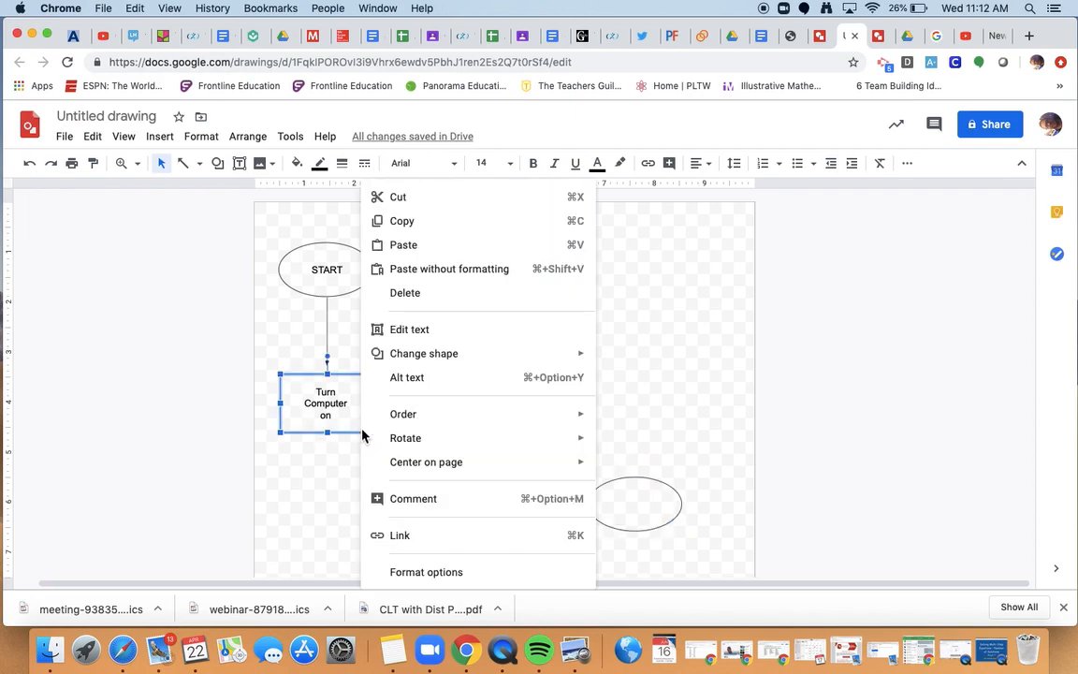
click(410, 221)
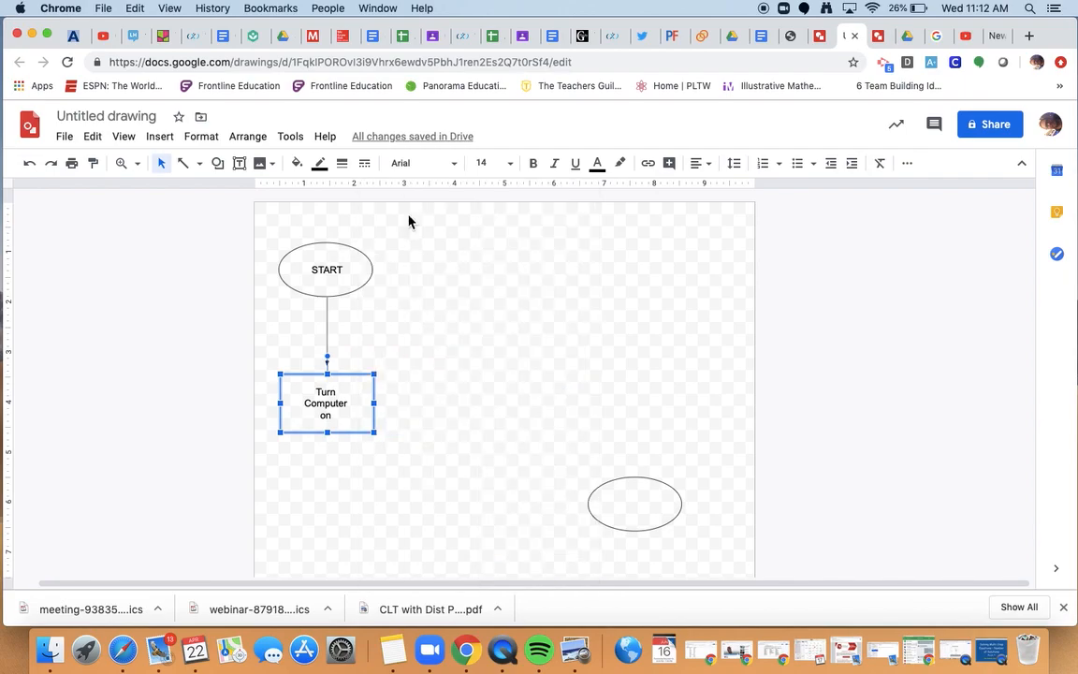
right_click(351, 437)
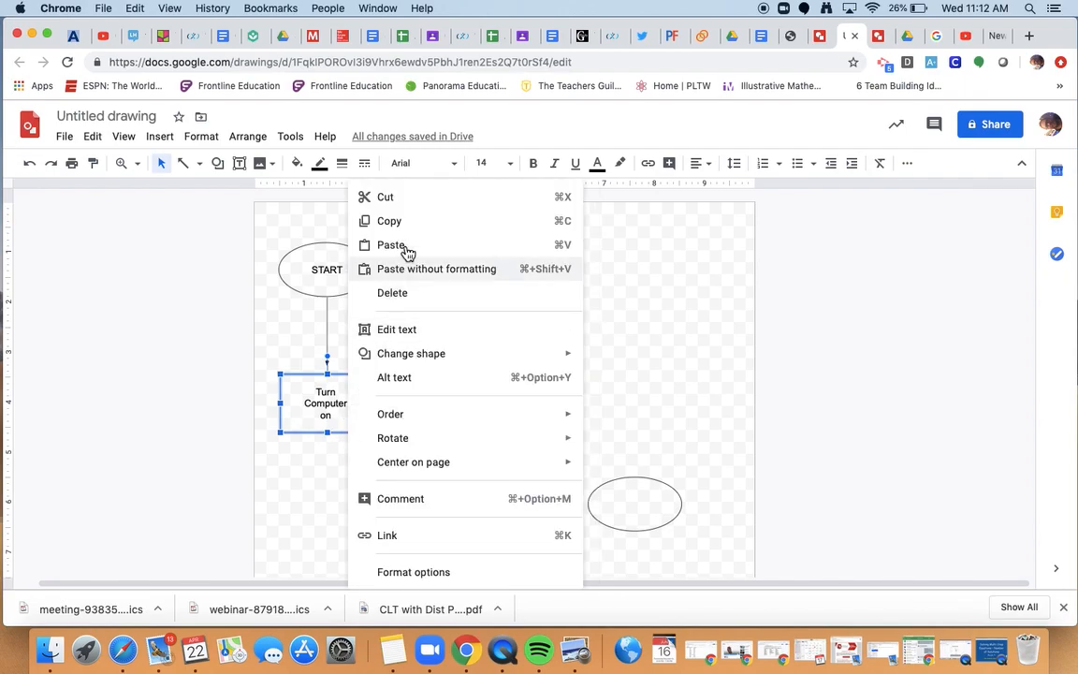
click(409, 244)
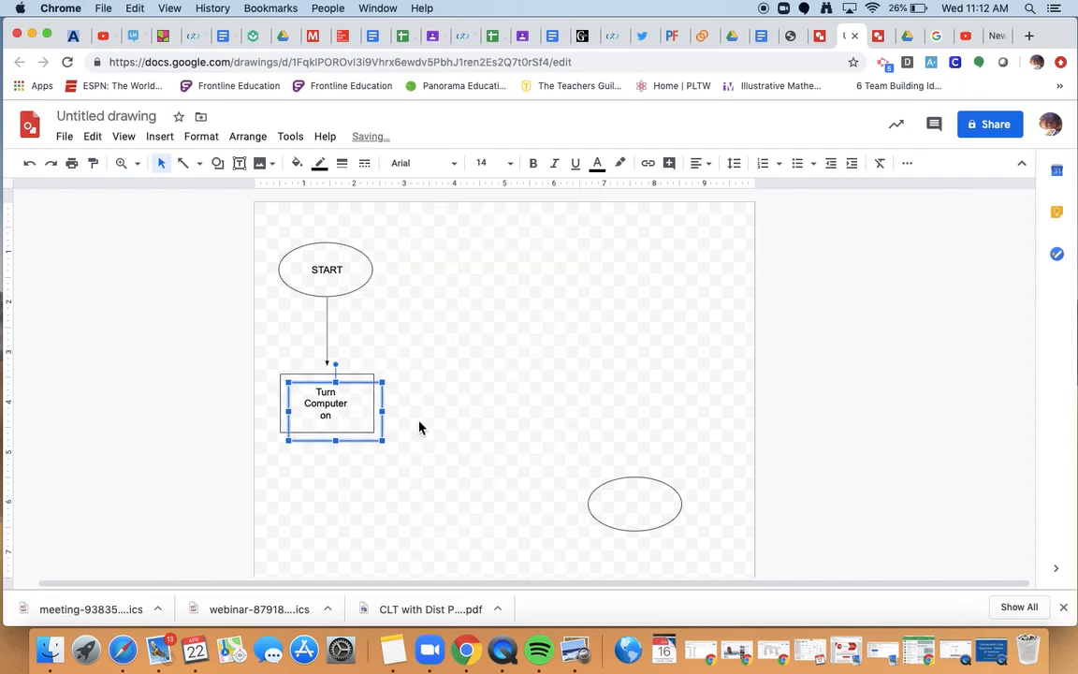
right_click(373, 446)
click(414, 245)
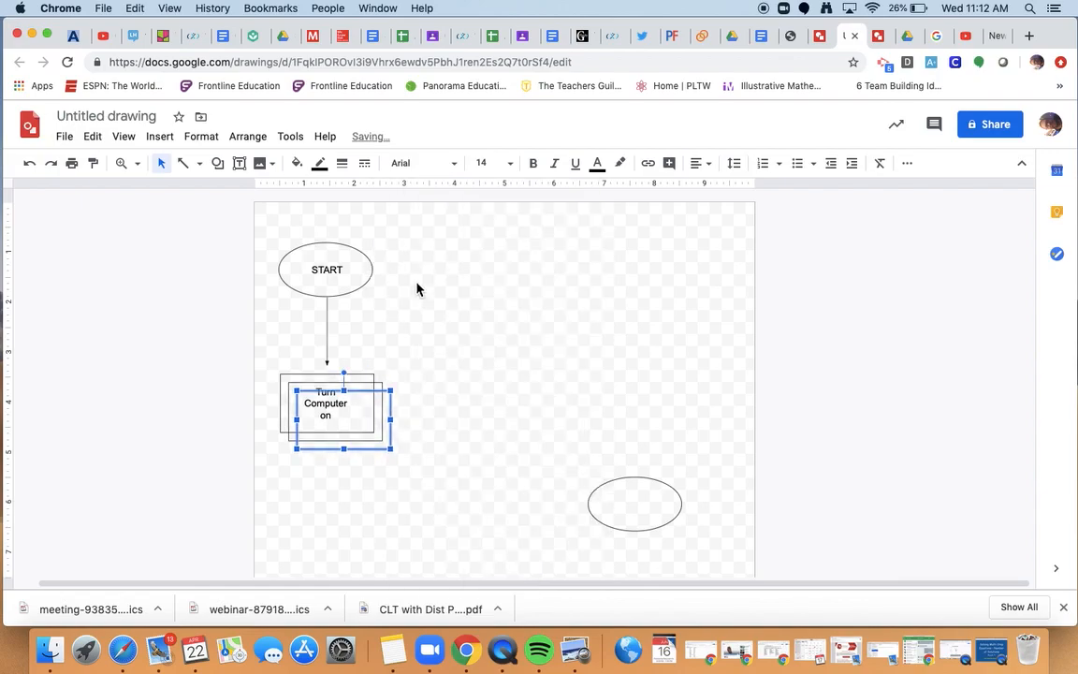
right_click(388, 453)
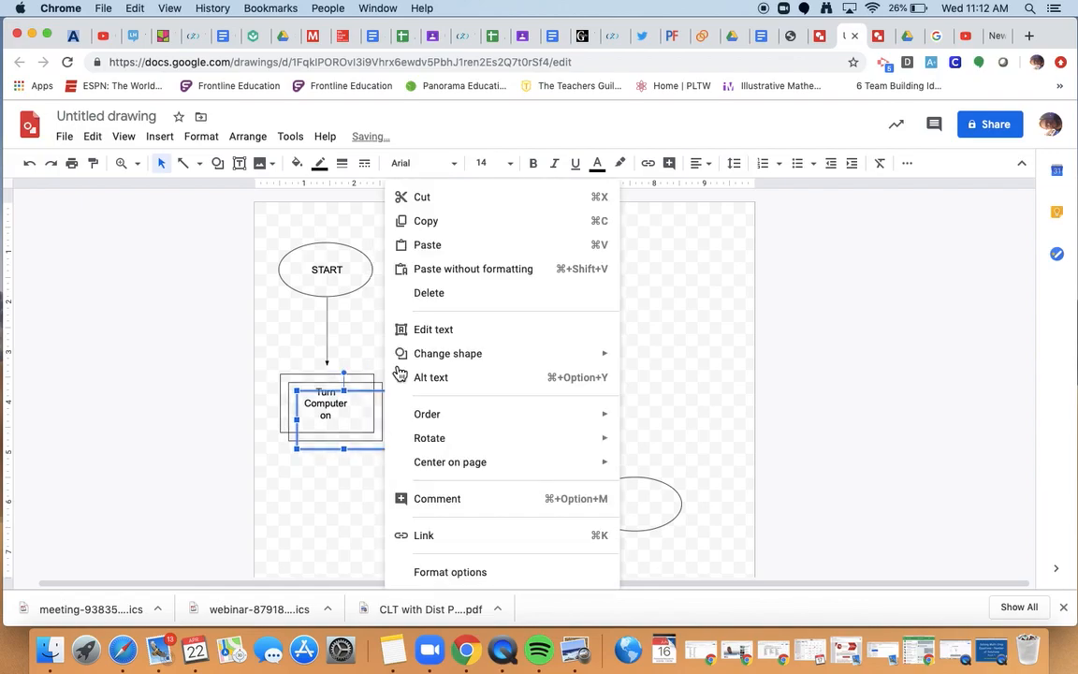
click(441, 247)
Stack the three rectangle copies down the right side above the spare oval.
drag(385, 458, 668, 322)
drag(378, 447, 680, 417)
drag(383, 440, 685, 473)
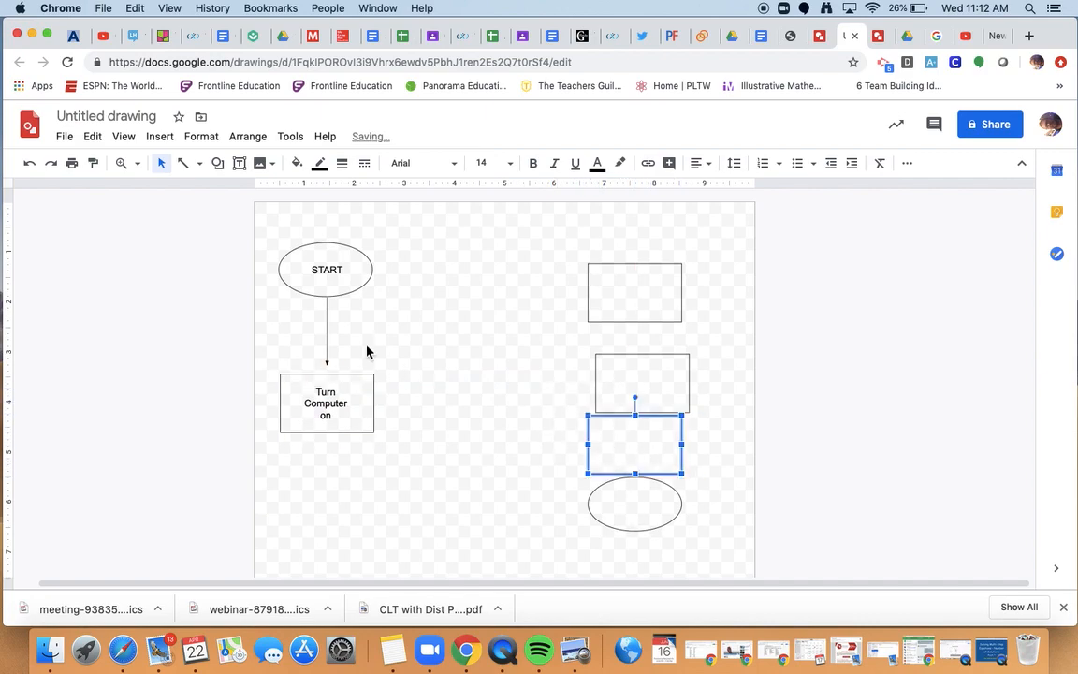
click(187, 165)
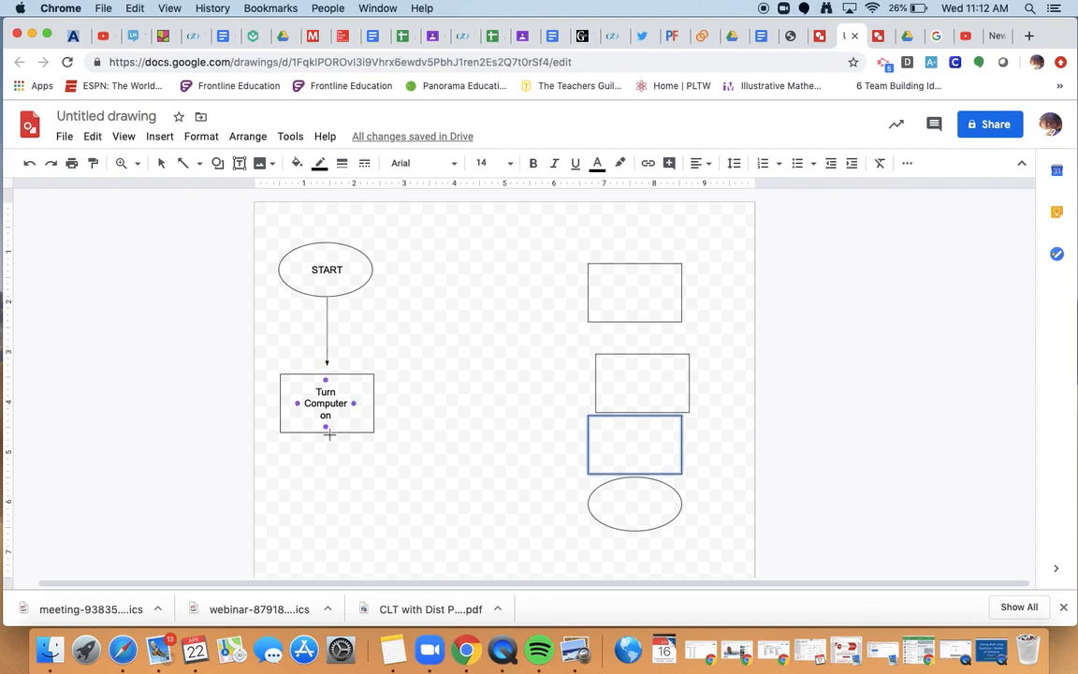
Draw a short arrow straight down from the bottom of the Turn Computer on box.
drag(329, 434, 327, 468)
drag(328, 468, 327, 466)
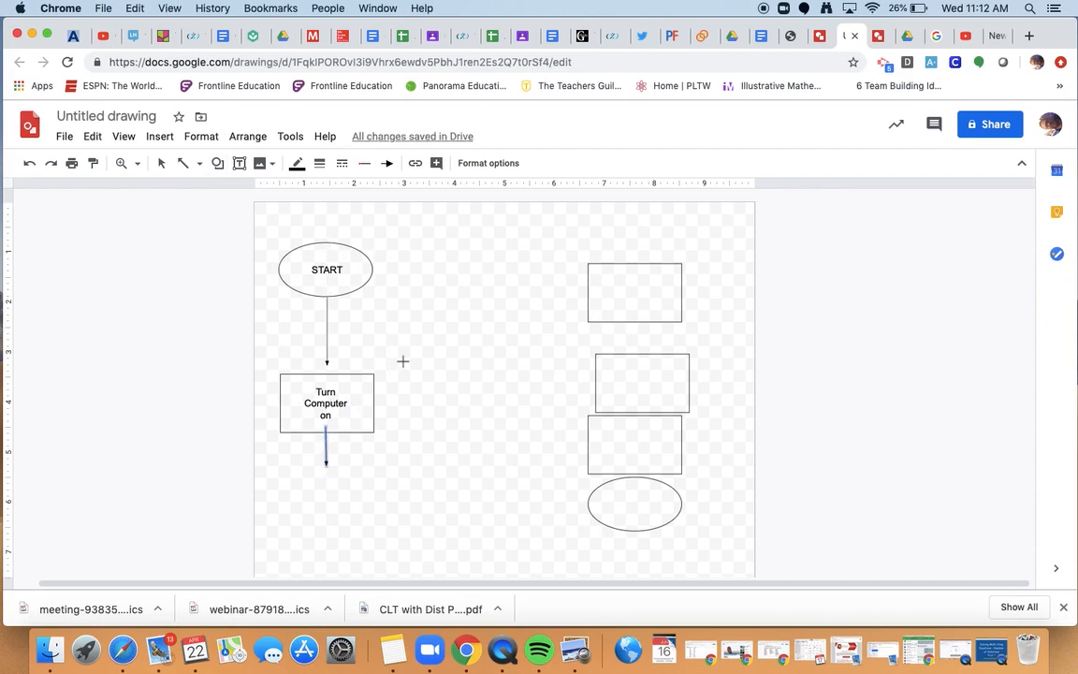
click(162, 165)
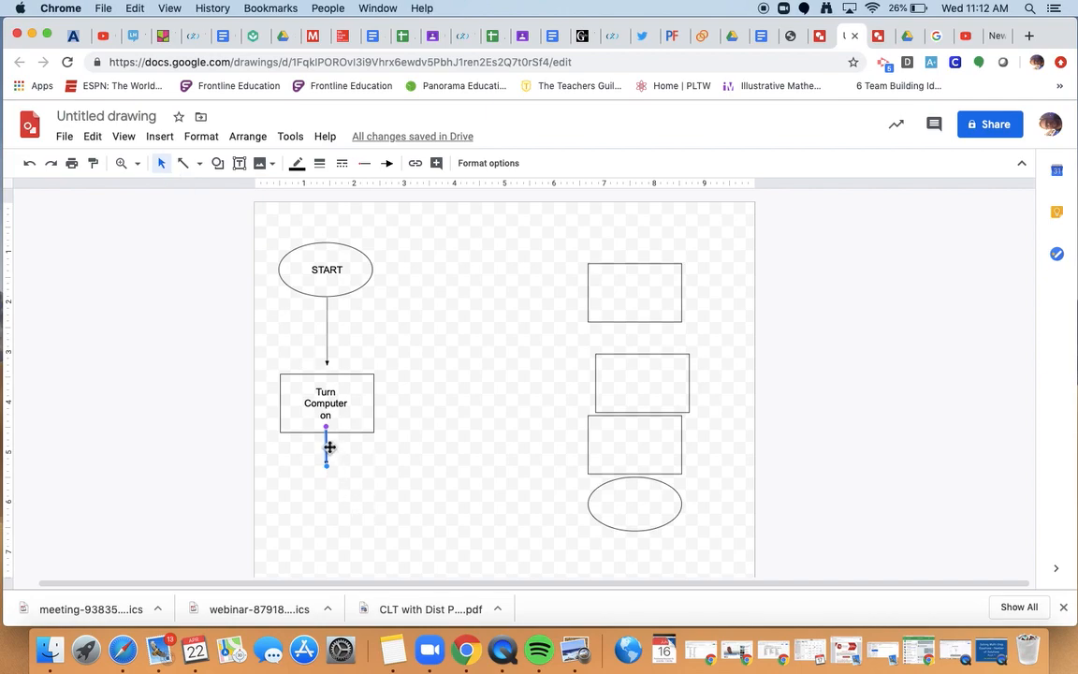
drag(329, 447, 328, 458)
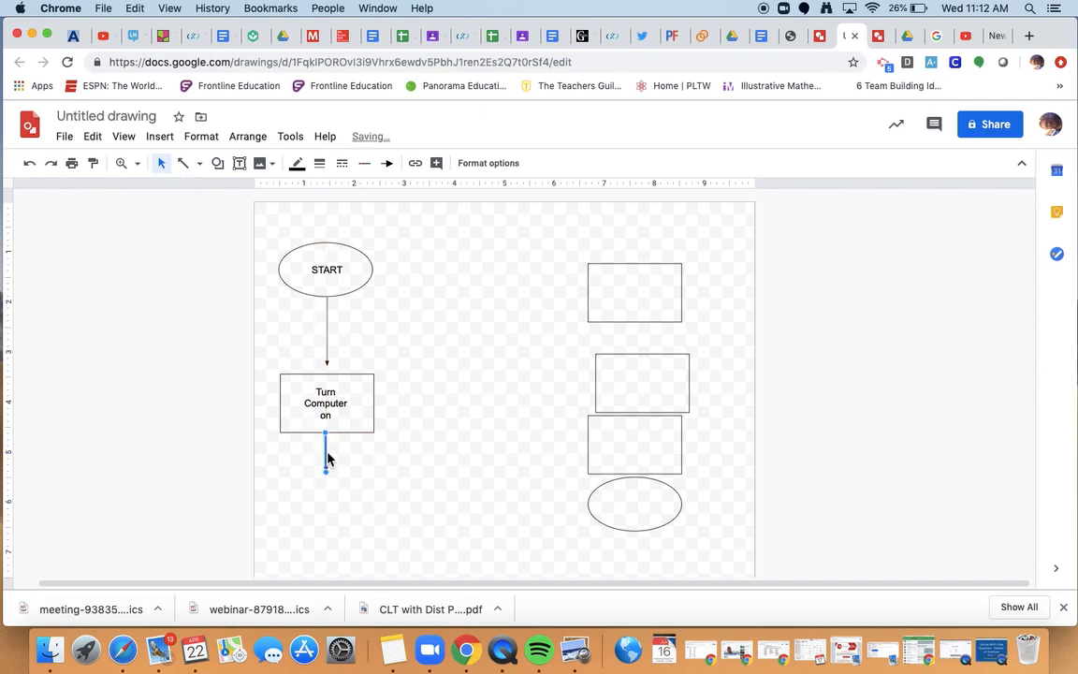
click(427, 481)
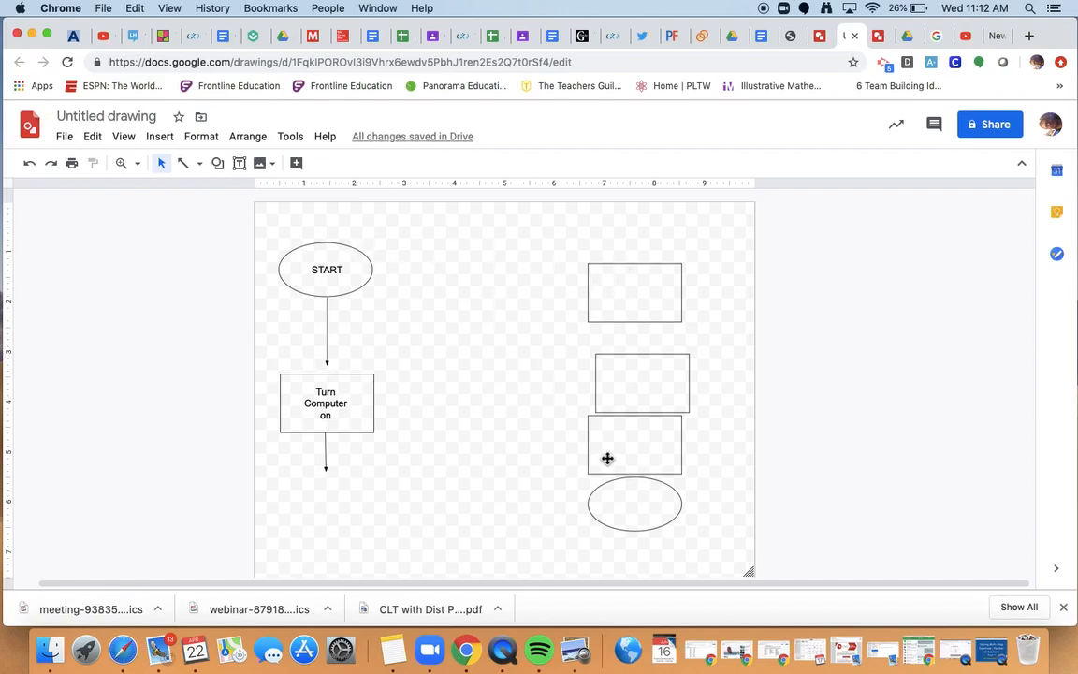
Draw an even square with the rectangle shape tool to the right of START.
click(217, 164)
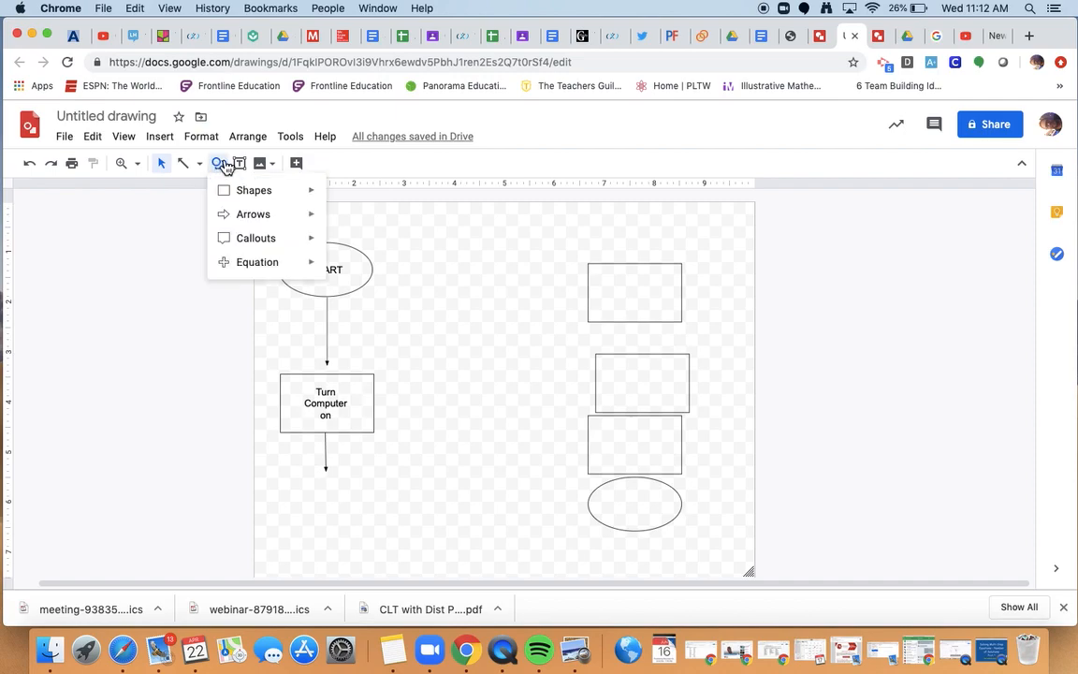
mouse_move(275, 199)
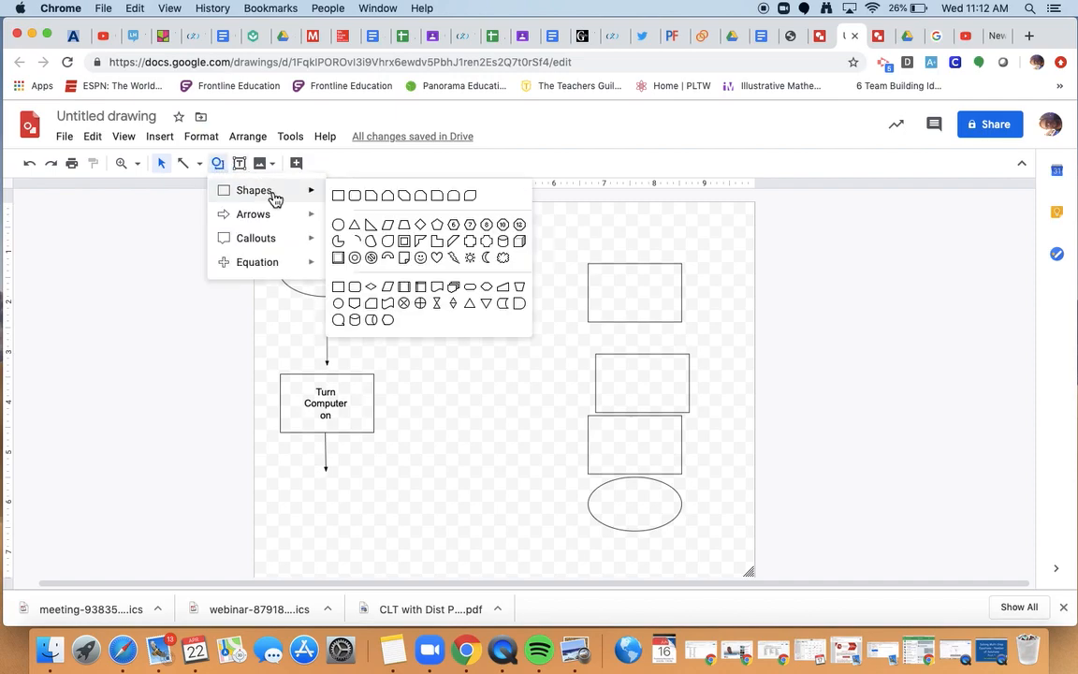
click(339, 198)
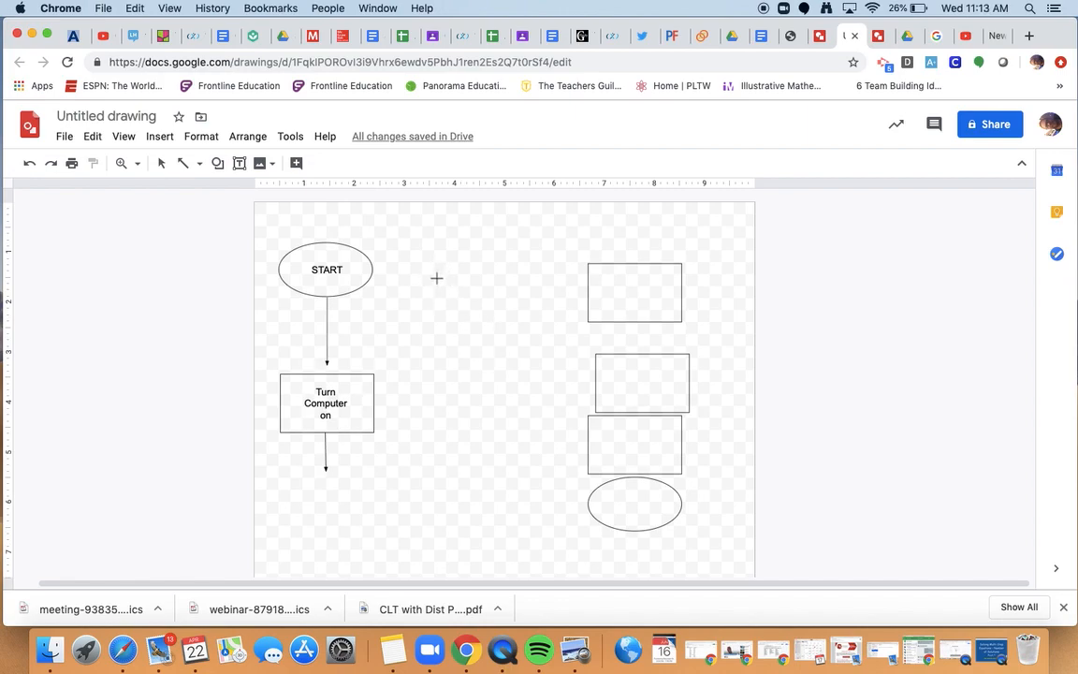
mouse_move(436, 277)
mouse_down()
mouse_move(515, 296)
mouse_move(505, 295)
mouse_up()
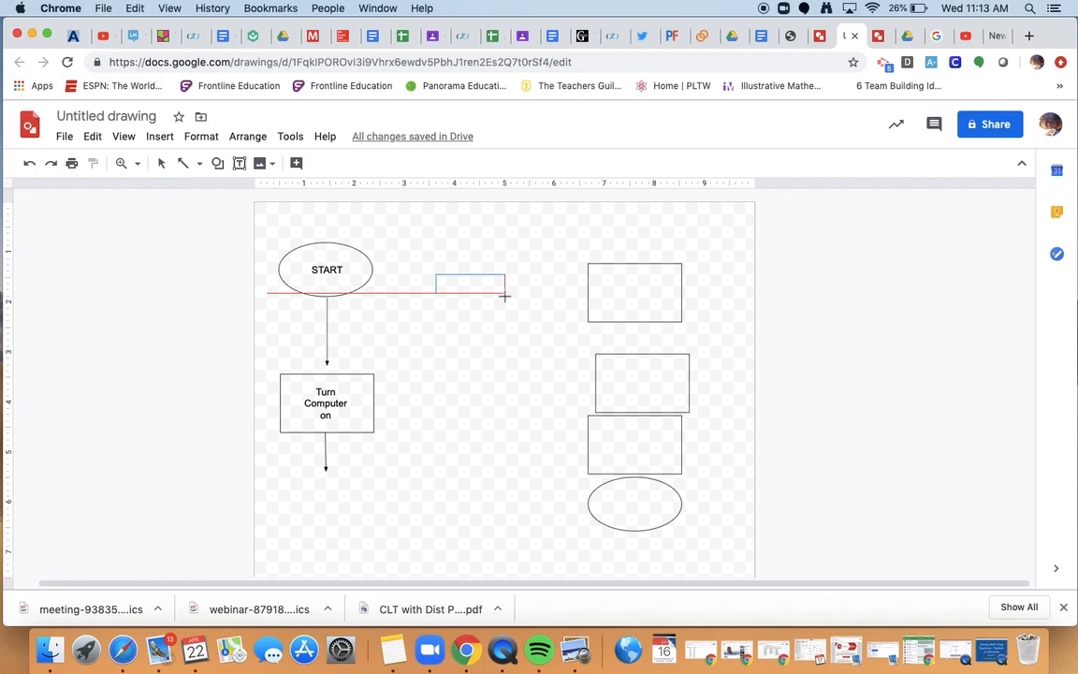
drag(505, 296, 507, 339)
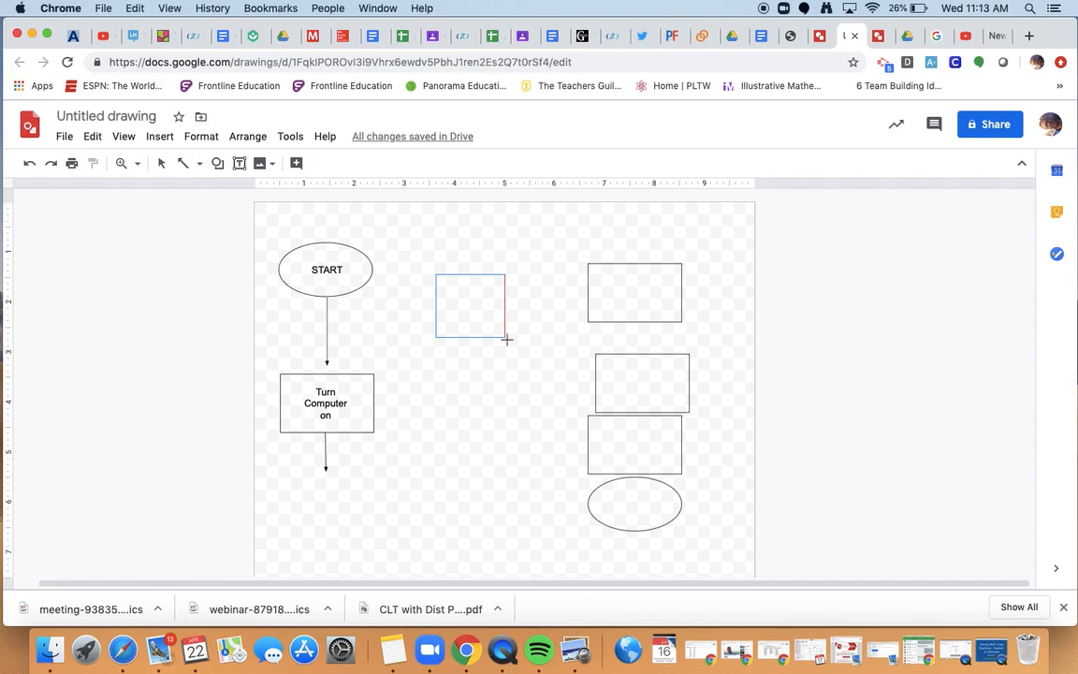
drag(507, 340, 507, 343)
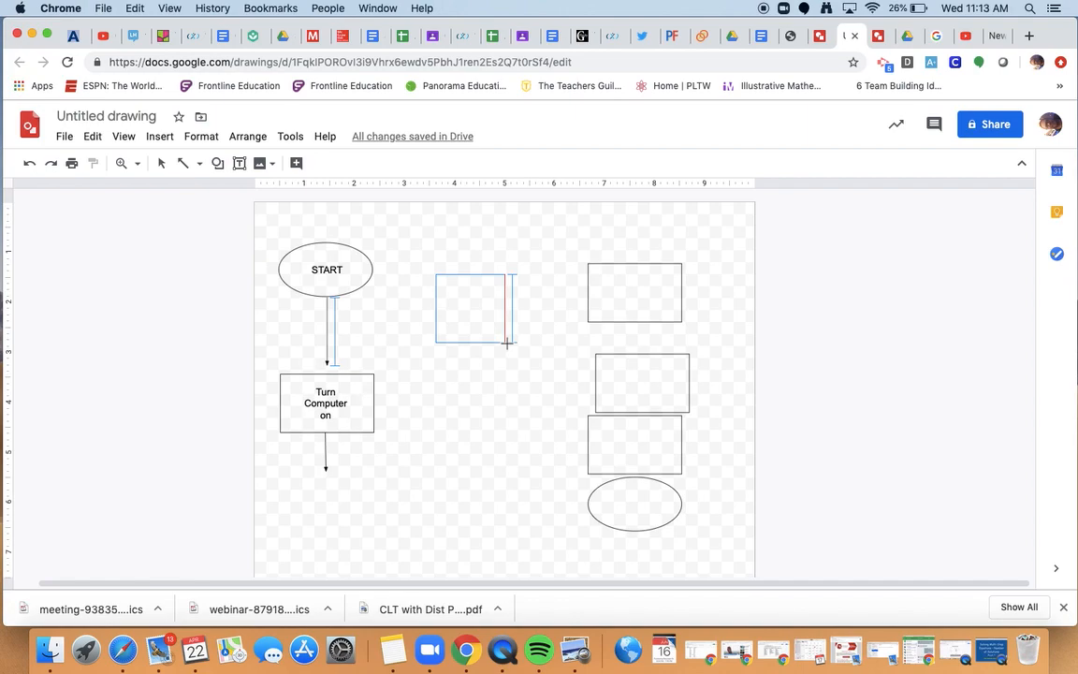
drag(507, 344, 506, 343)
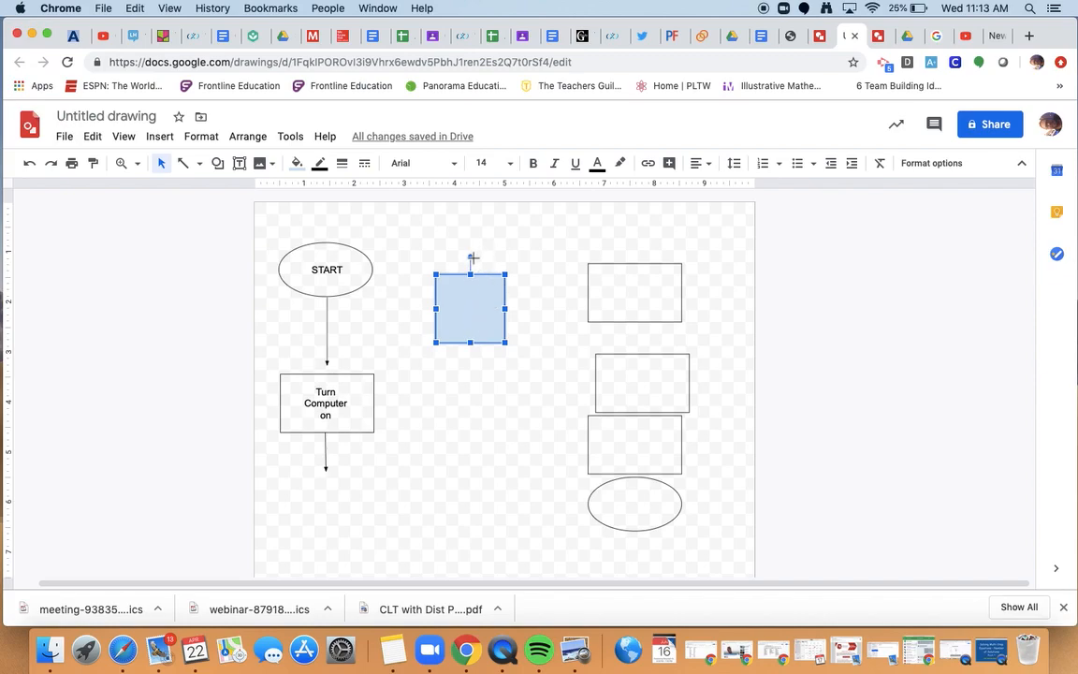
Rotate the square 45° into a transparent-fill diamond and move it below the Turn Computer on box.
drag(473, 258, 439, 282)
drag(439, 282, 440, 283)
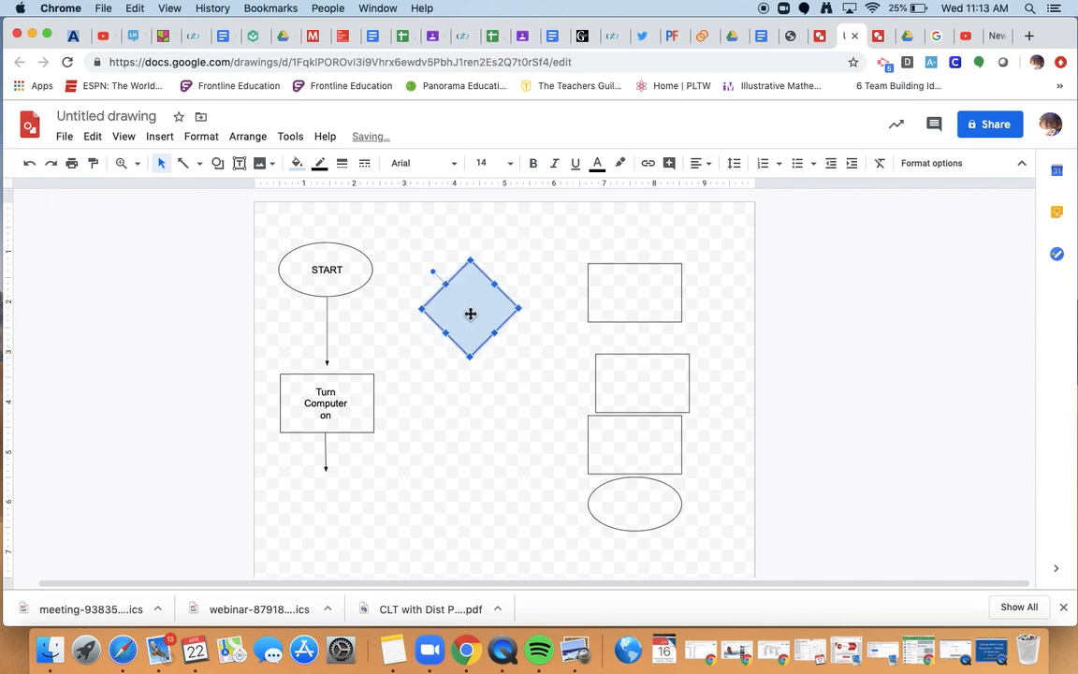
click(296, 163)
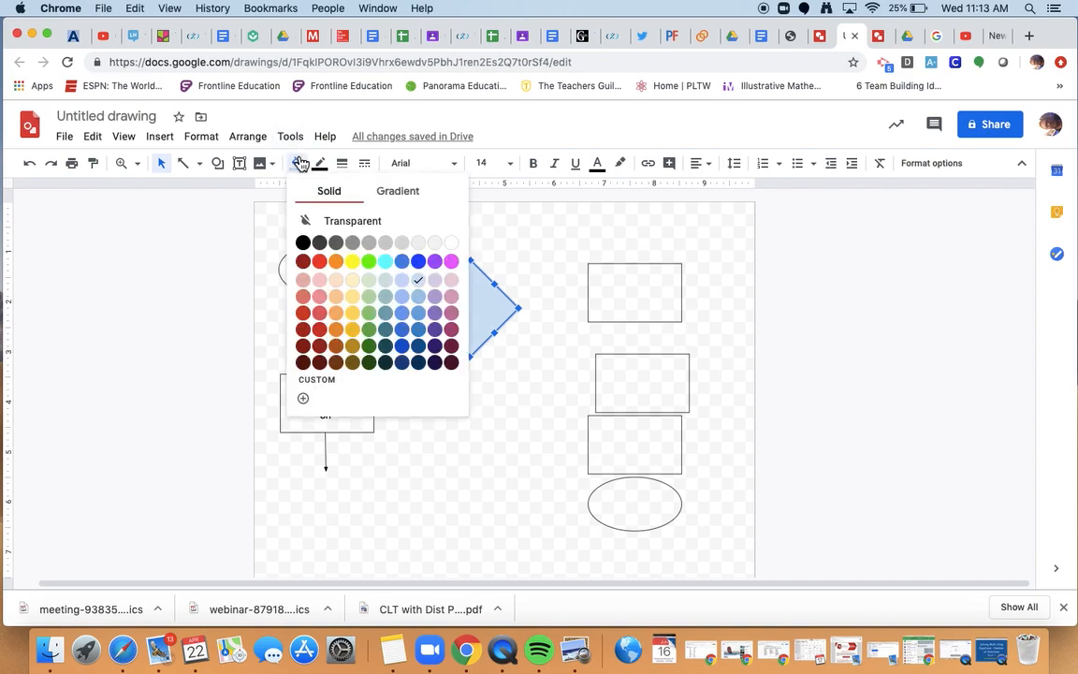
click(384, 224)
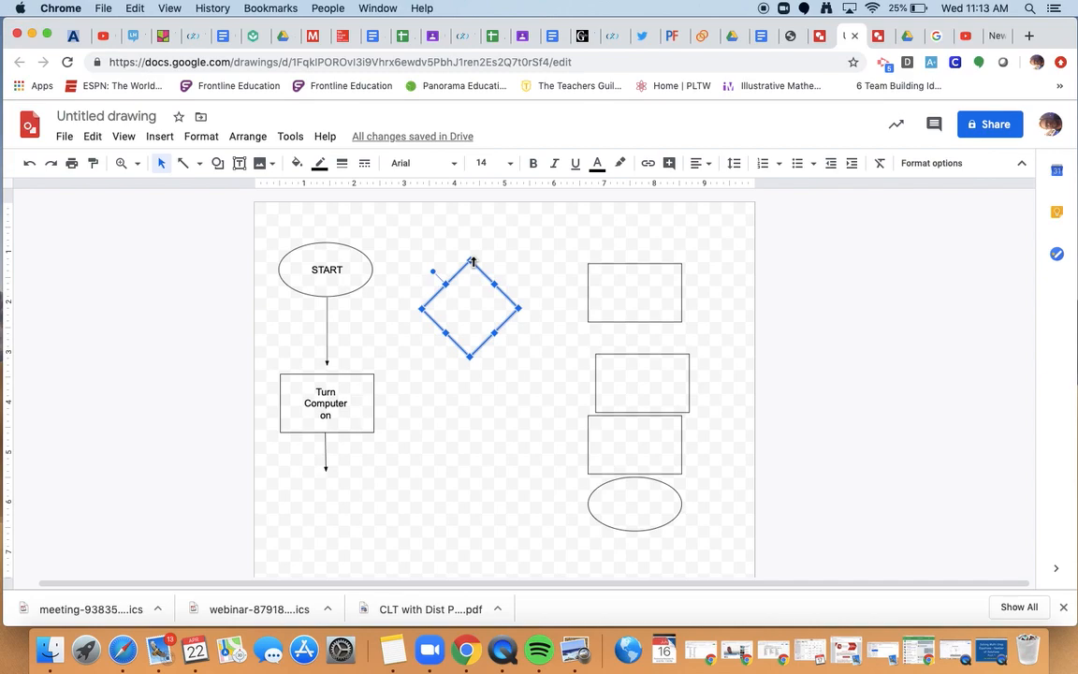
mouse_move(473, 262)
mouse_down()
mouse_move(477, 237)
mouse_move(476, 280)
mouse_move(474, 245)
mouse_move(472, 262)
mouse_up()
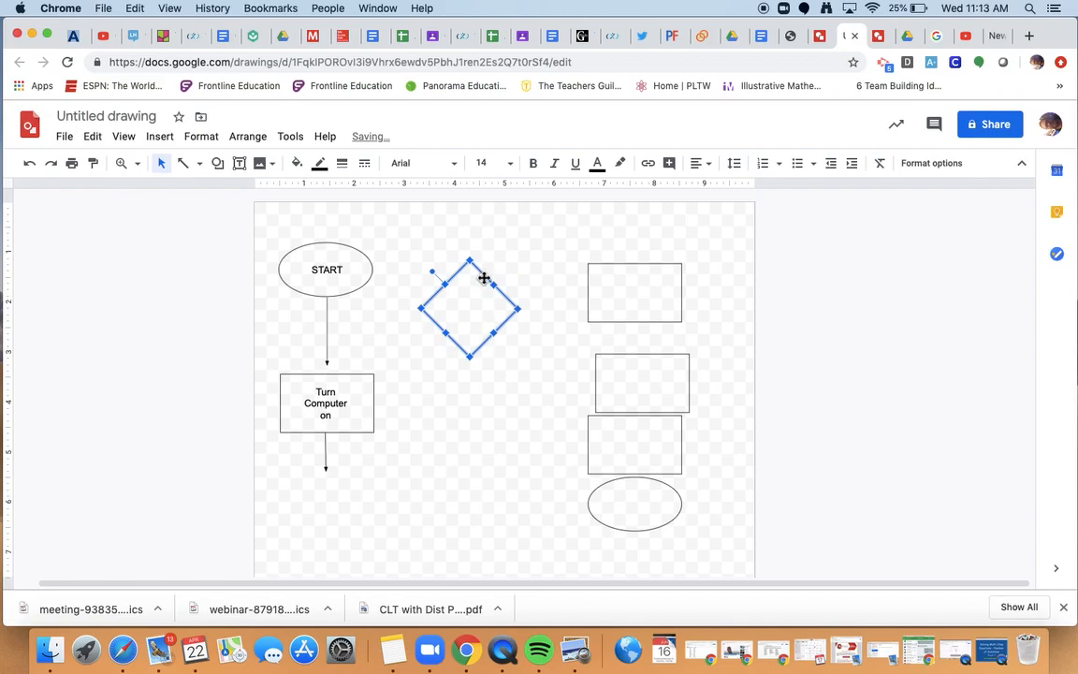
drag(485, 276, 343, 487)
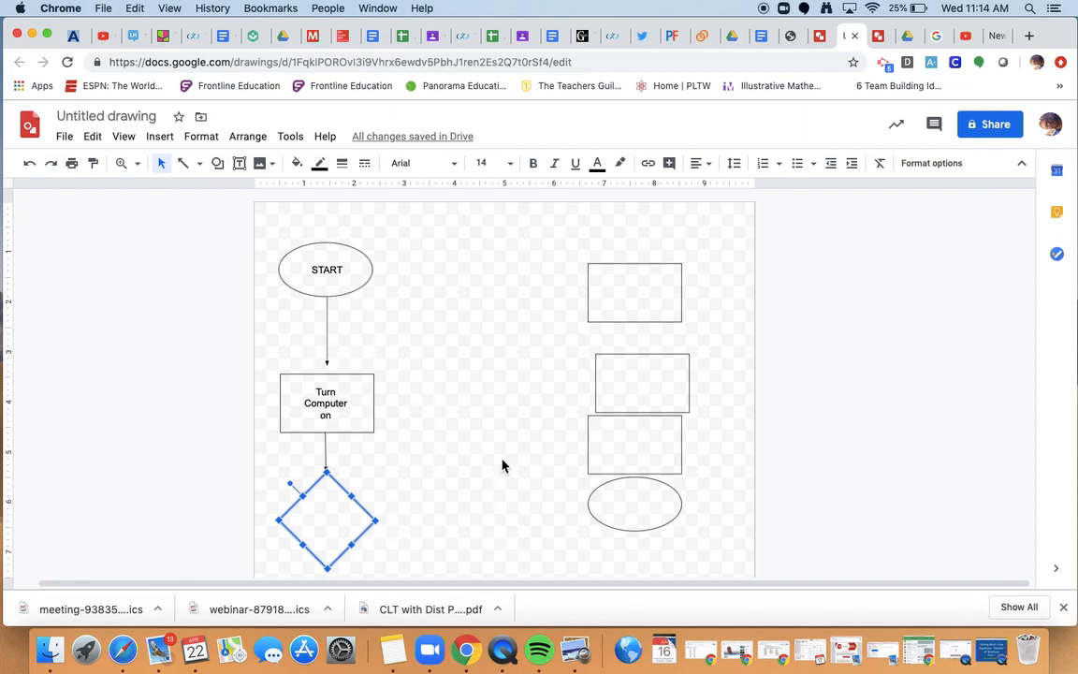
click(513, 416)
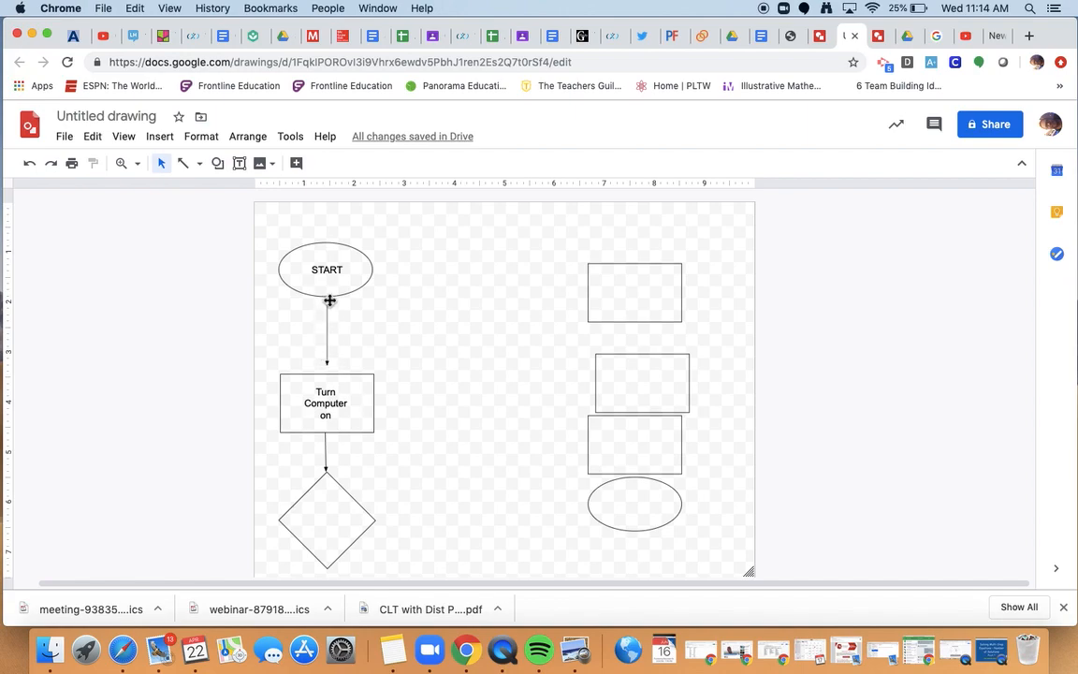
click(73, 165)
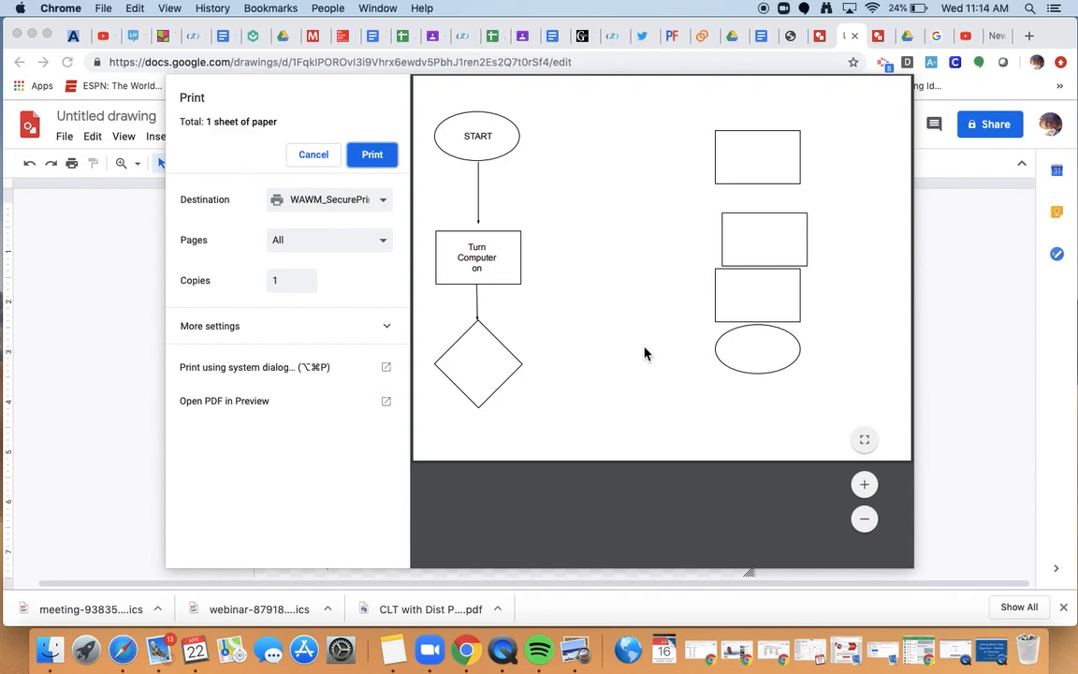
click(314, 155)
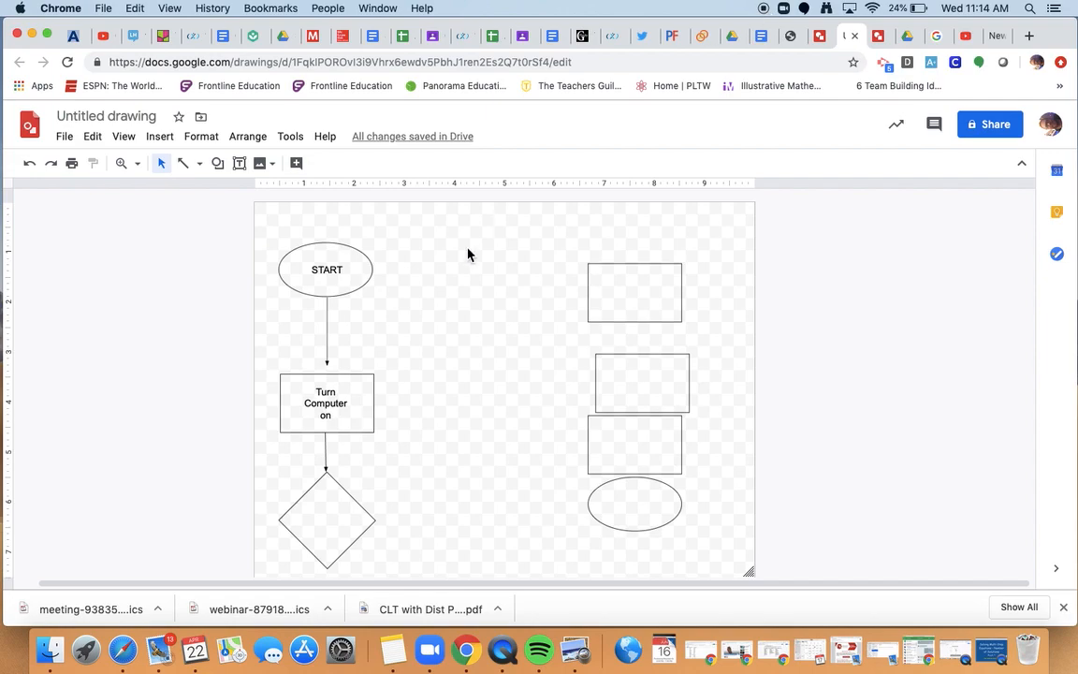
click(241, 169)
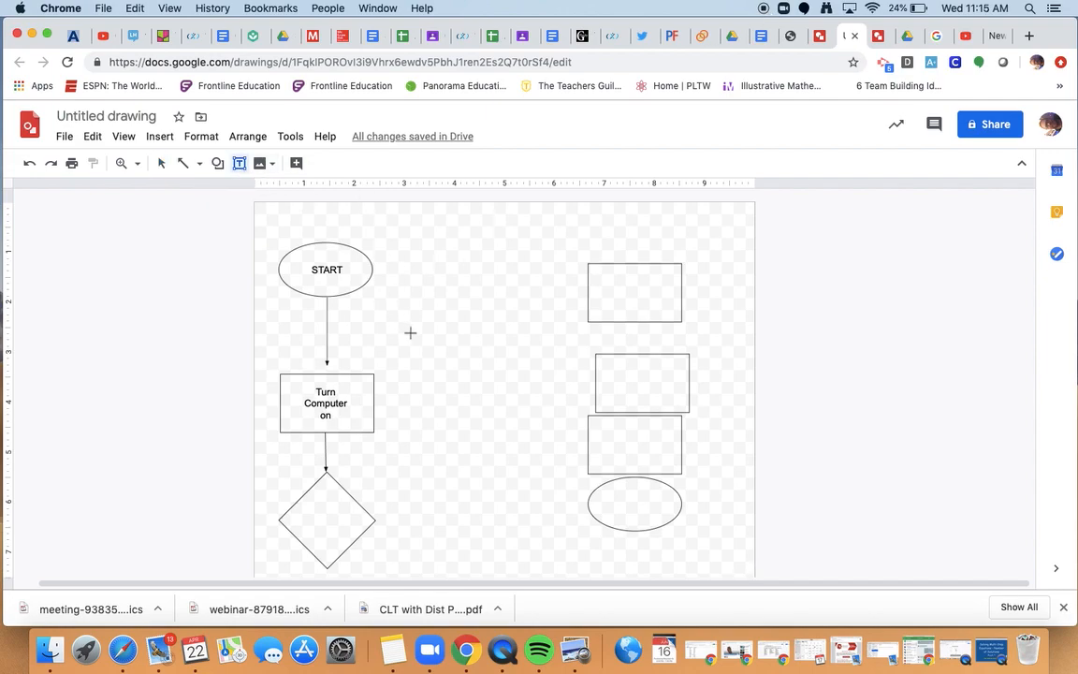
Add a text box at the top with font size 30 and type the user's e-mail address into it.
click(425, 291)
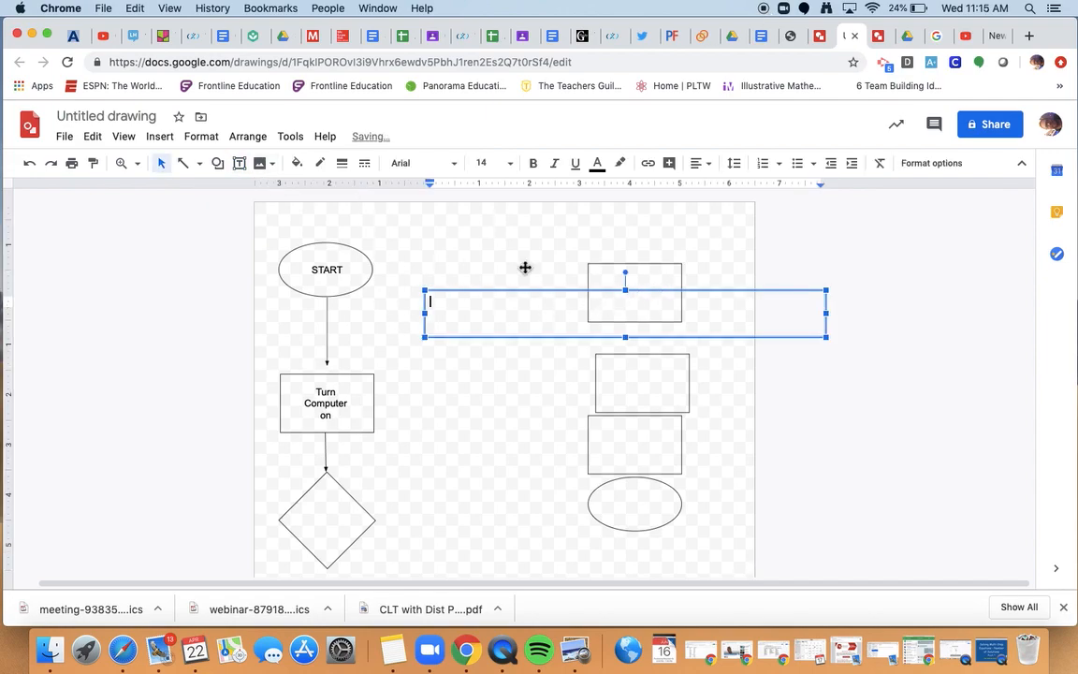
click(511, 164)
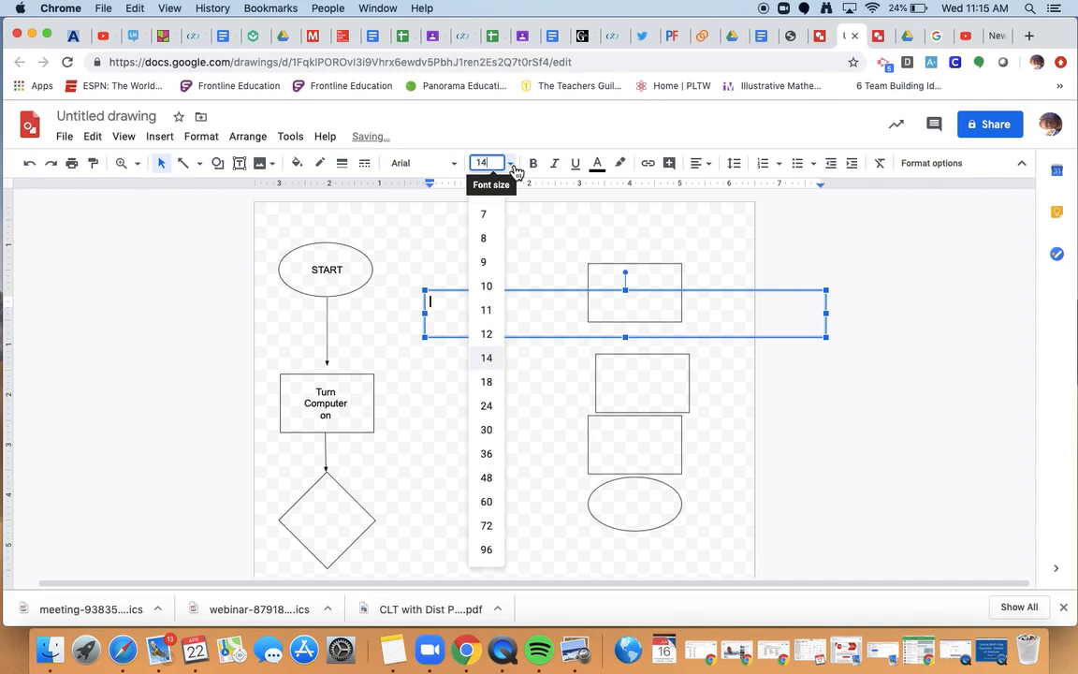
click(491, 431)
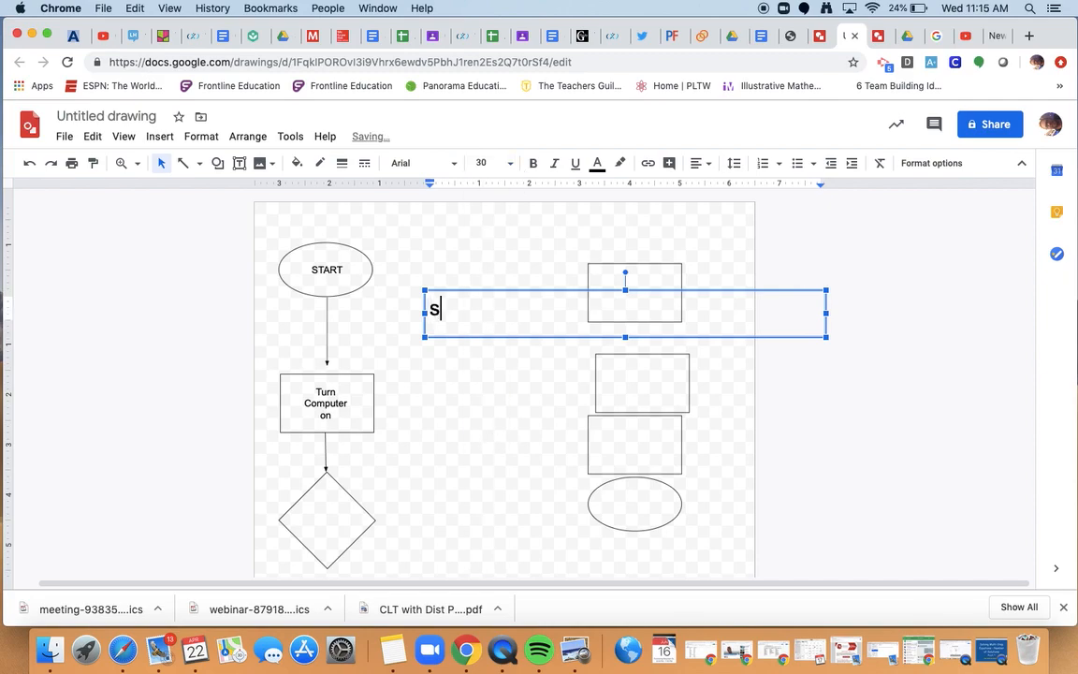
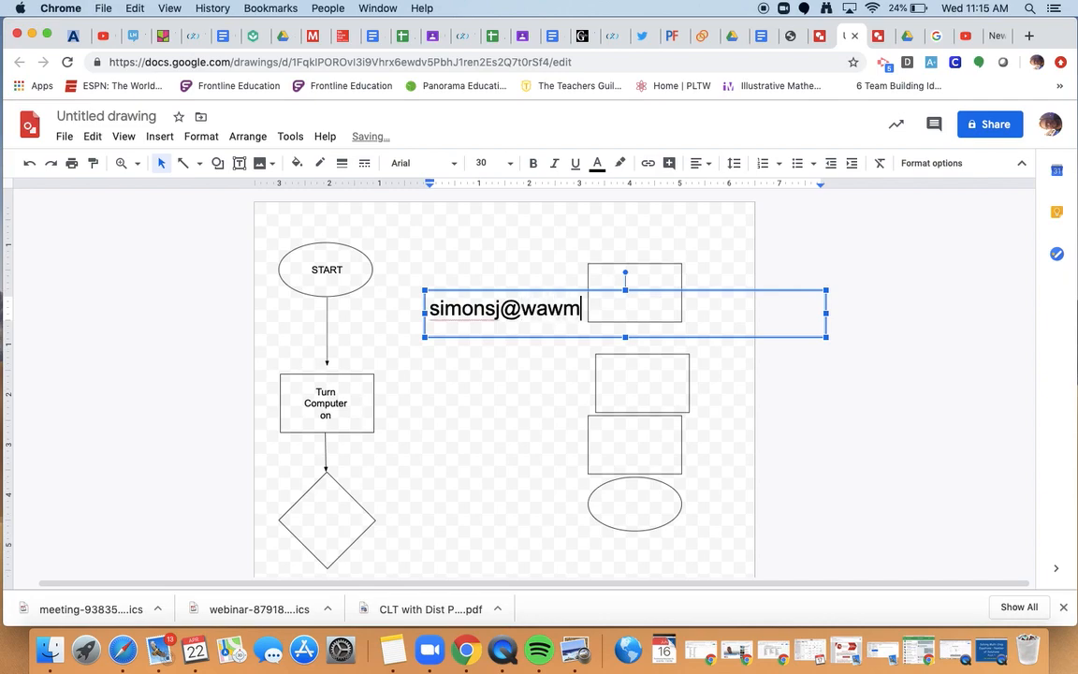
click(465, 487)
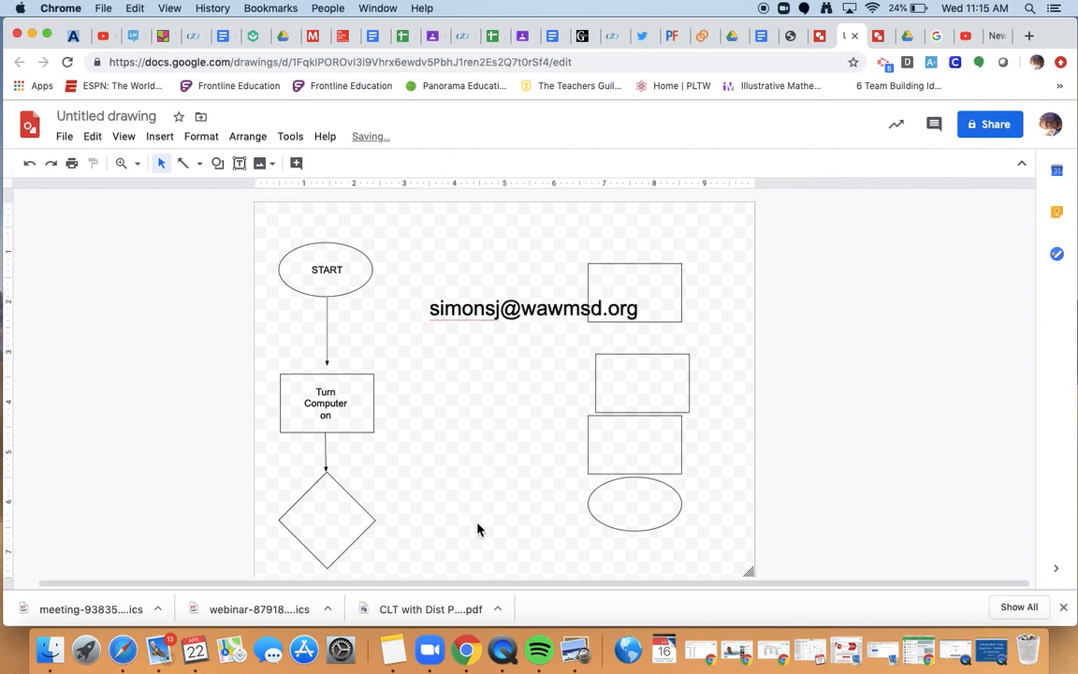